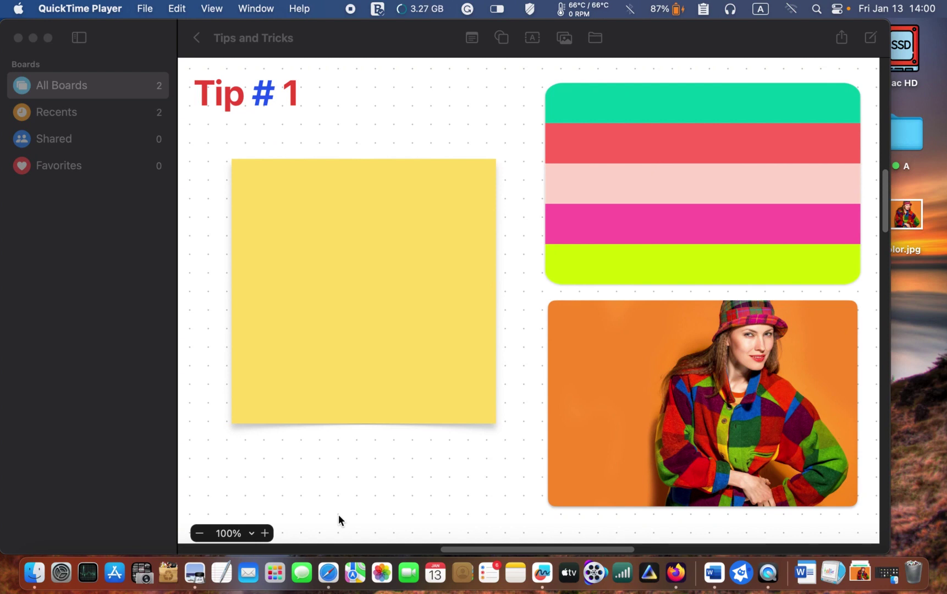
View the preset fill colors offered for the yellow sticky note, leave them unapplied, and select the color picture file on the desktop.
left_click(369, 390)
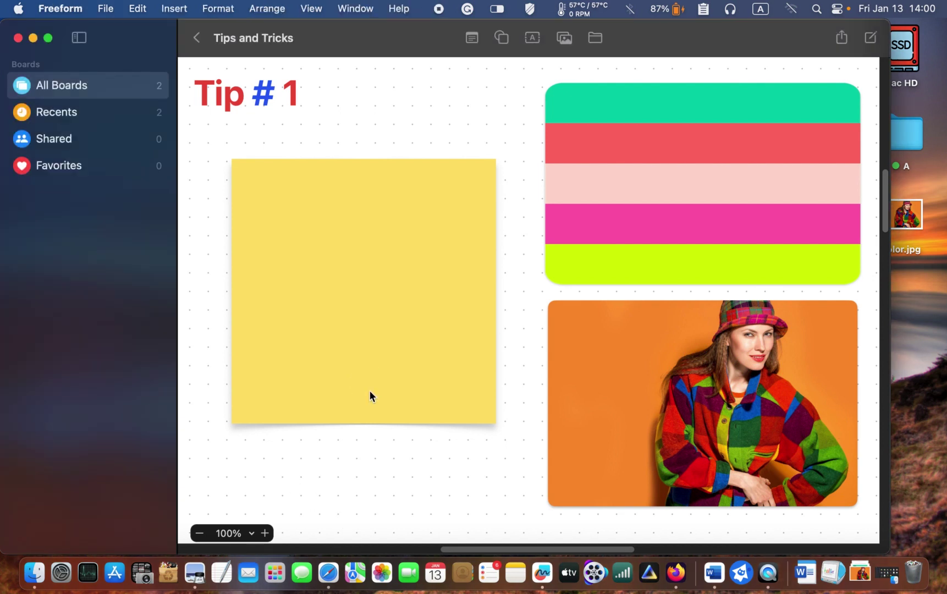
left_click(407, 402)
left_click(353, 447)
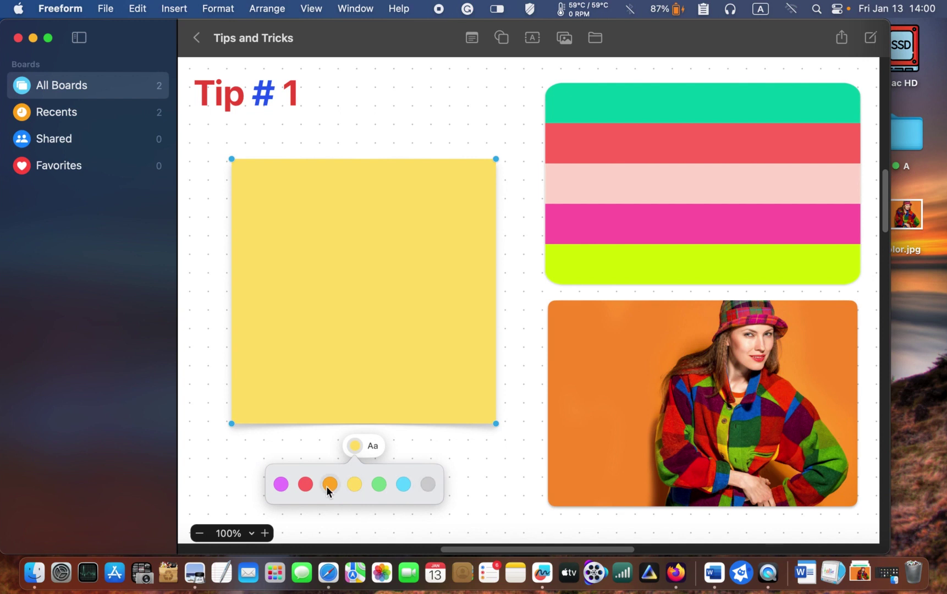
left_click(471, 493)
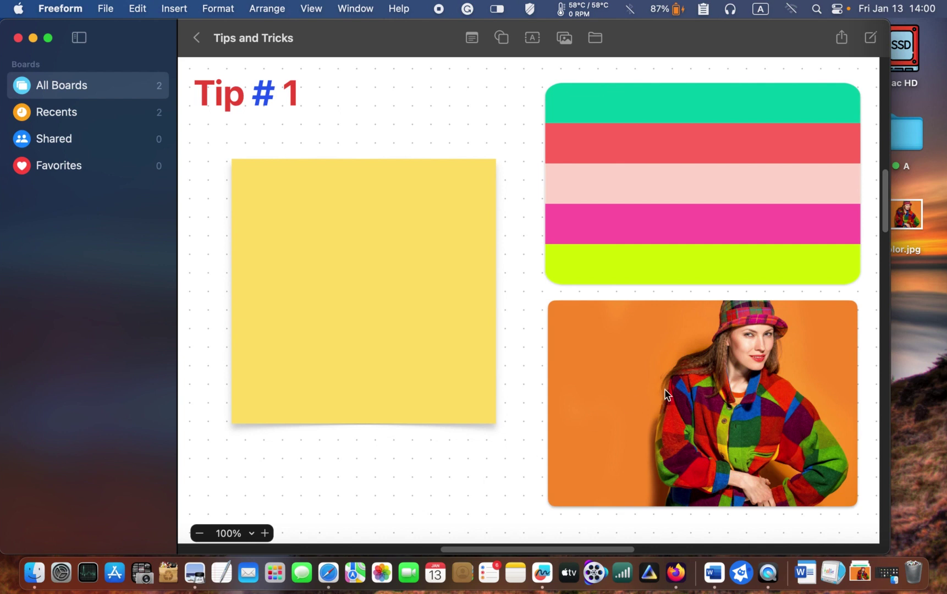
left_click_drag(906, 213, 660, 396)
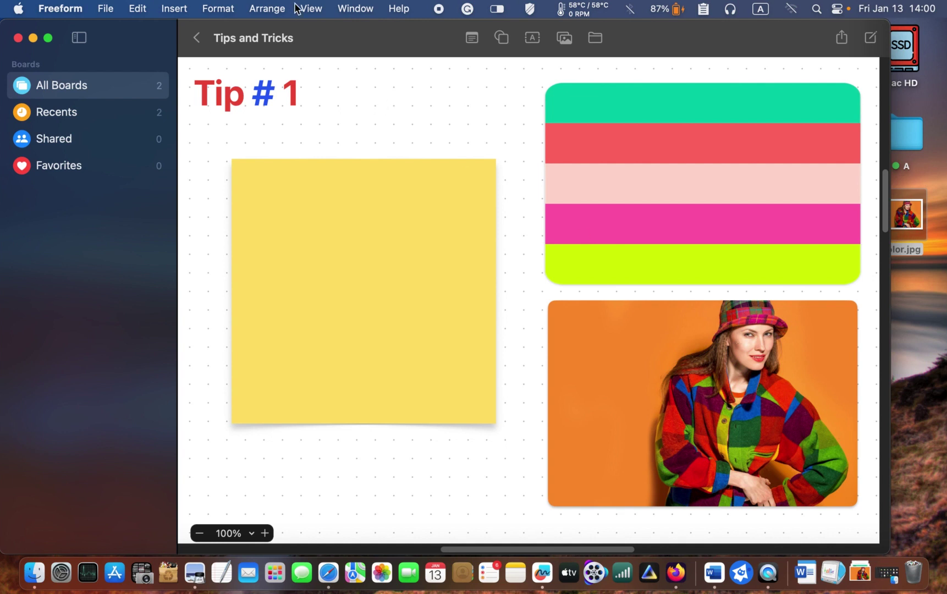
Show the Colors window and fill the yellow sticky note with the pale pink sampled from the striped palette using the eyedropper.
left_click(219, 8)
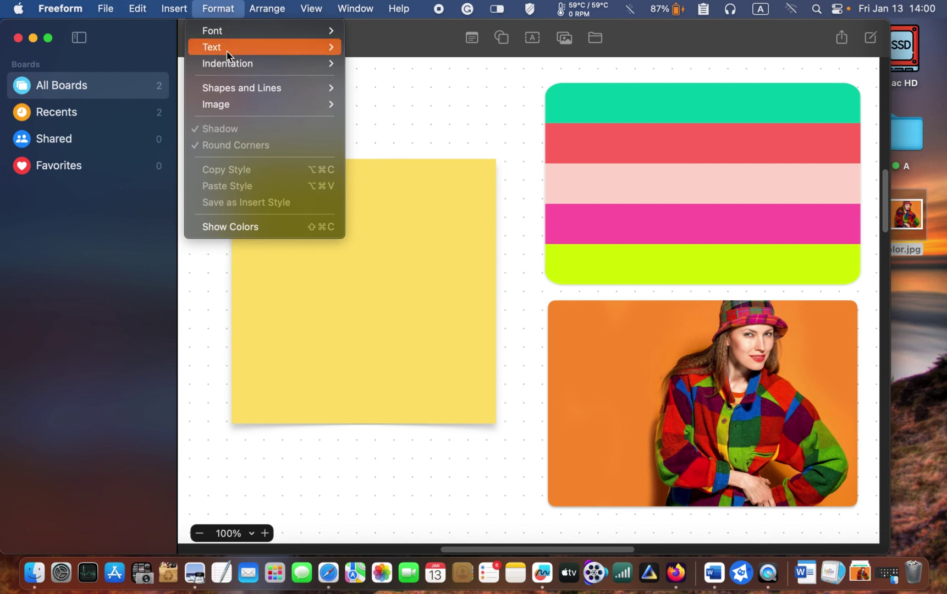
left_click(261, 226)
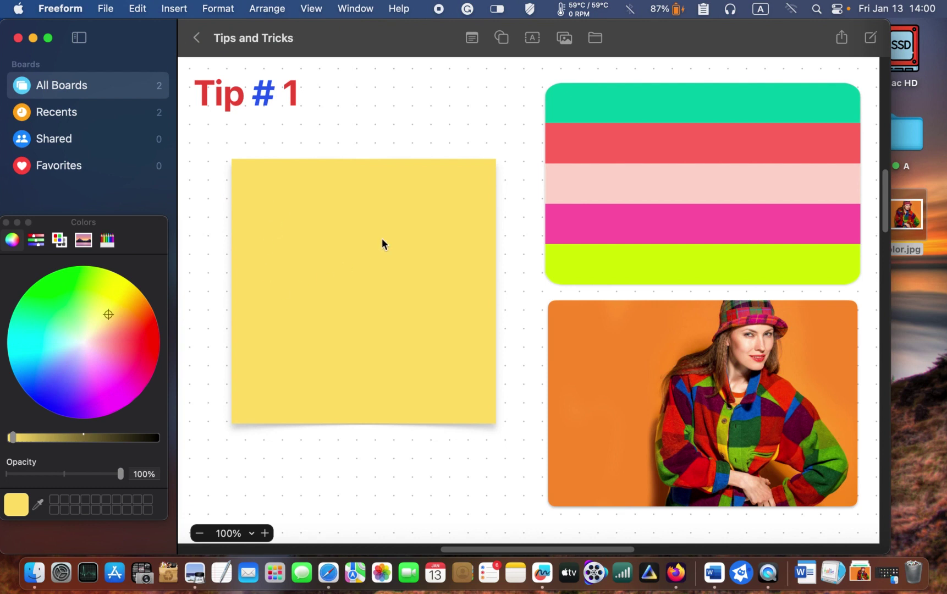
left_click(413, 208)
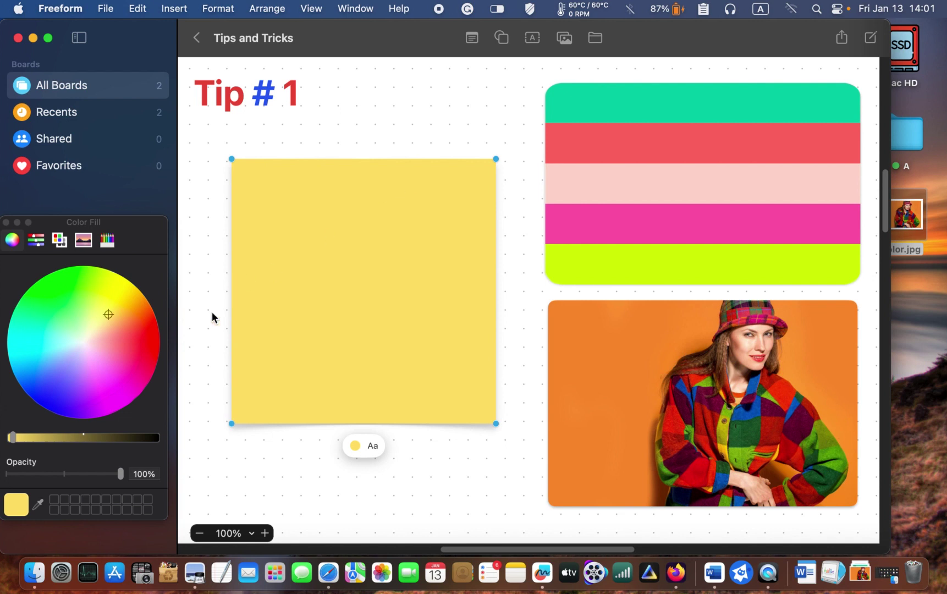
left_click(37, 505)
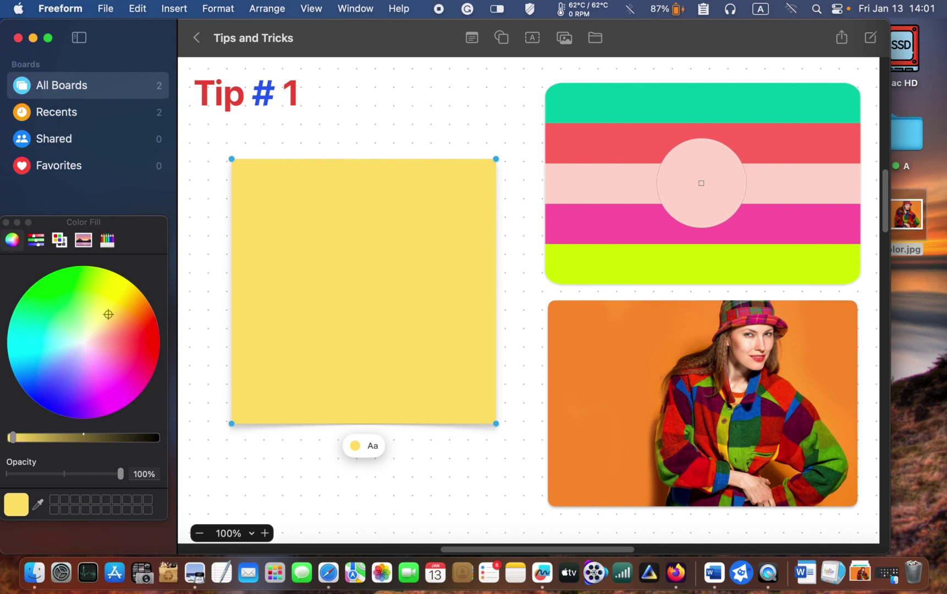
left_click(700, 183)
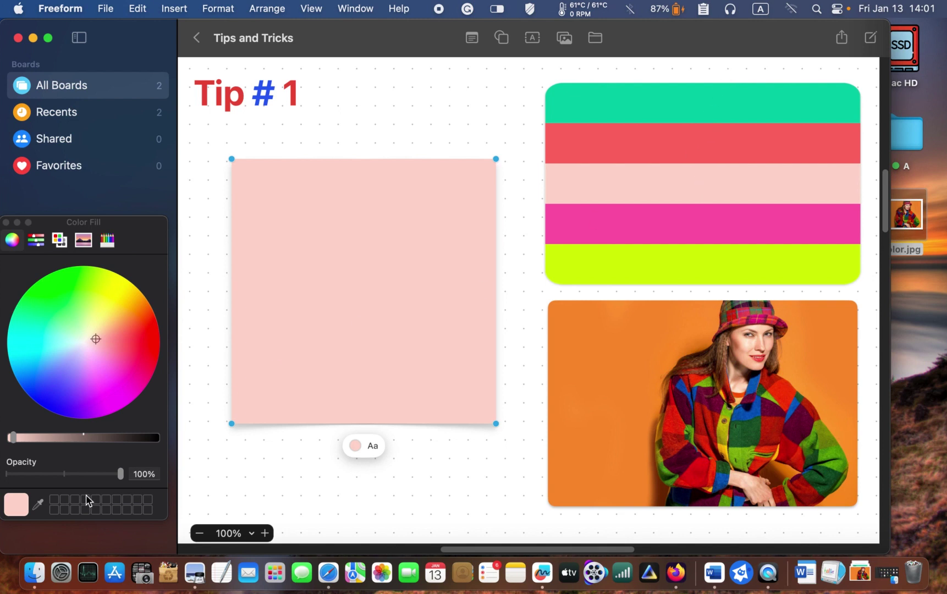
Refill the sticky note with the palette's sampled green stripe and then with its lime stripe.
left_click(39, 504)
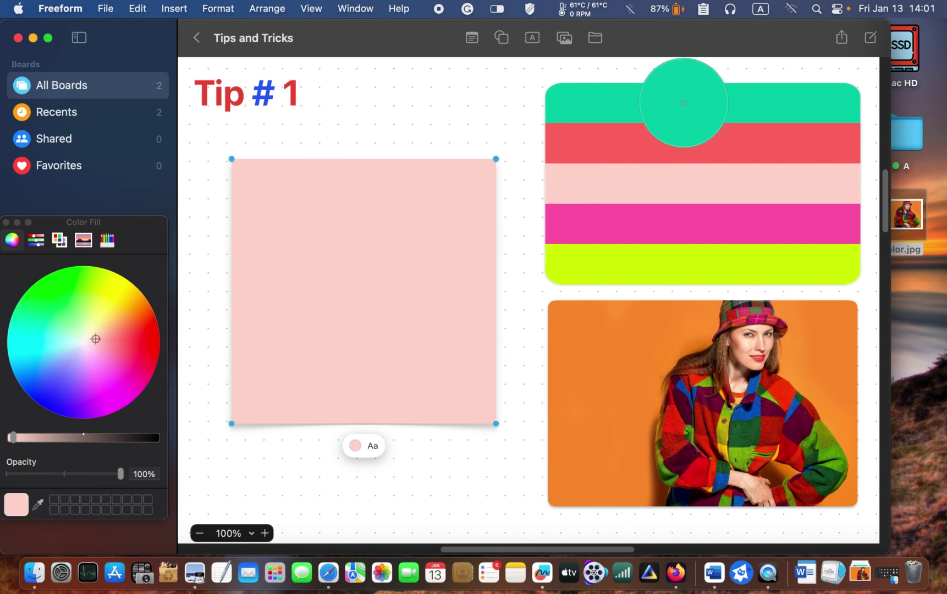
left_click(684, 102)
left_click(39, 504)
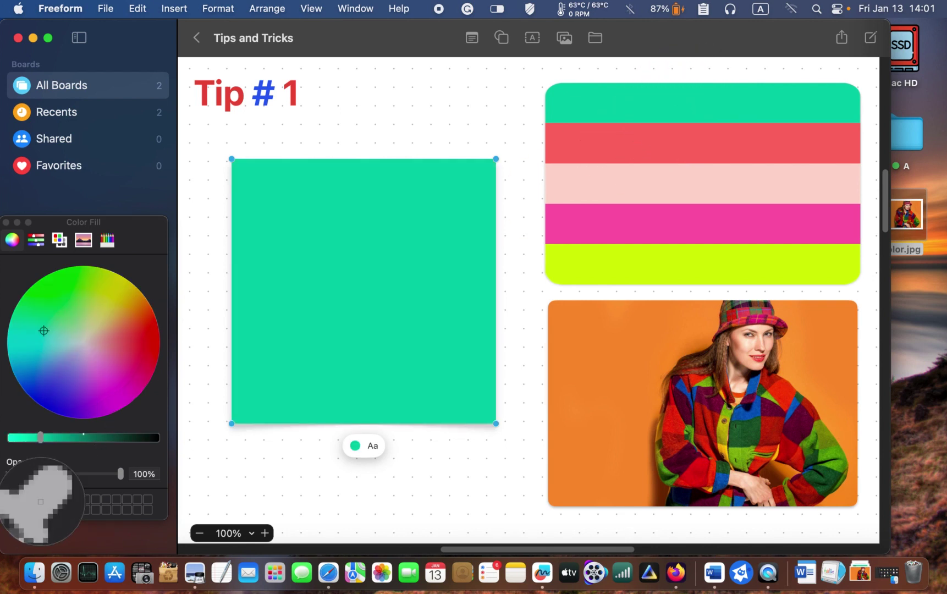
left_click(608, 261)
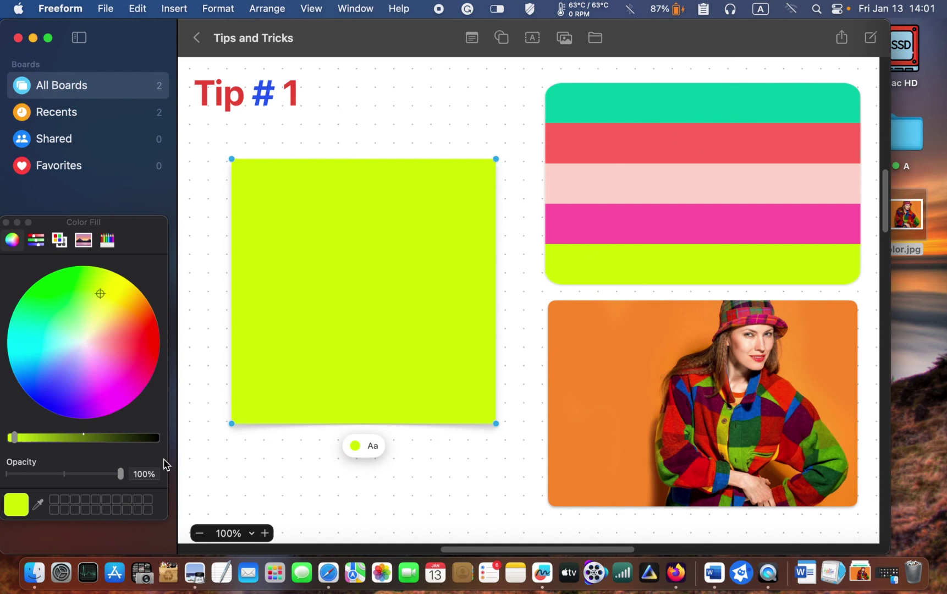
Refill the sticky note with colors sampled from the woman's jacket in the photo, first a red patch and then a yellow one.
left_click(38, 504)
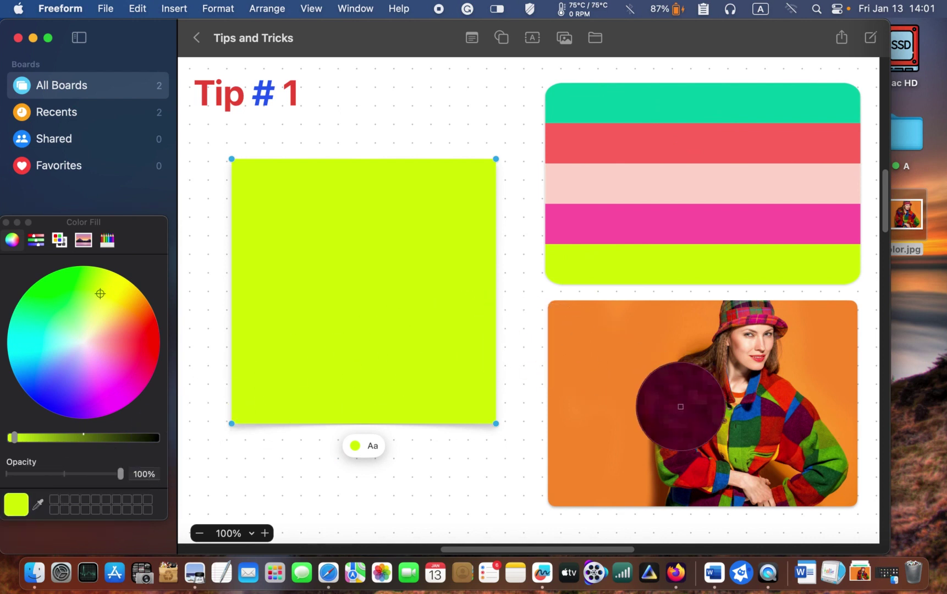
left_click(776, 391)
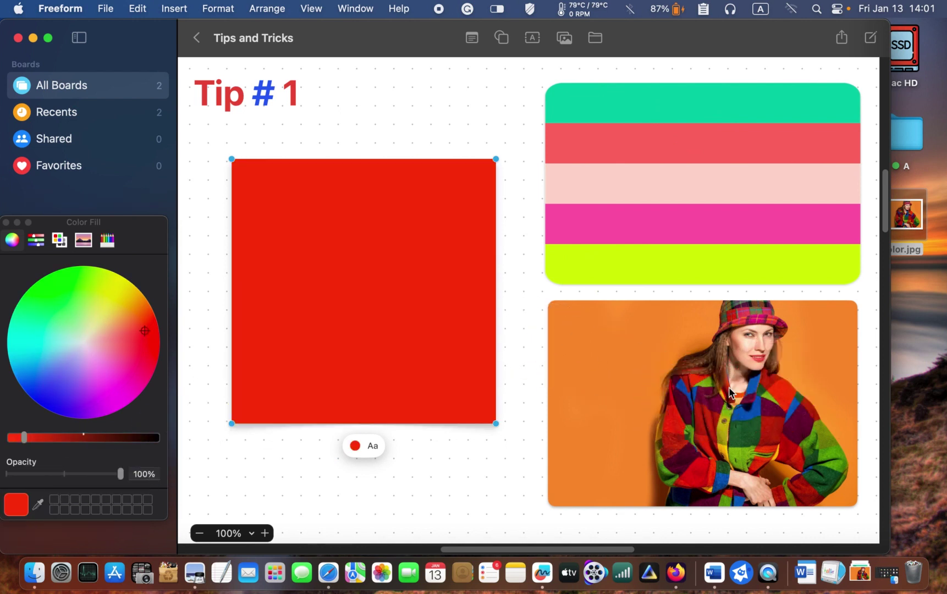
left_click(39, 505)
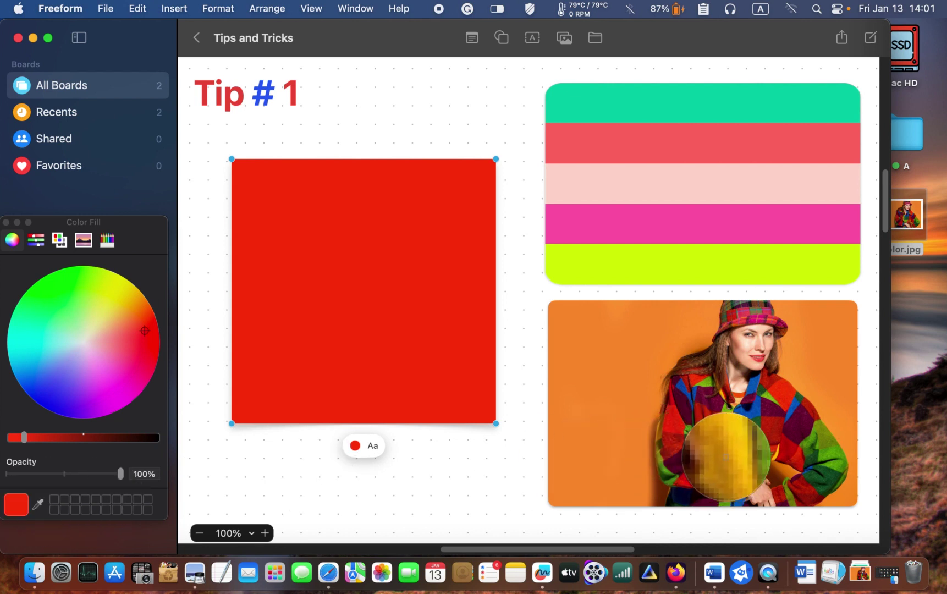
left_click(727, 458)
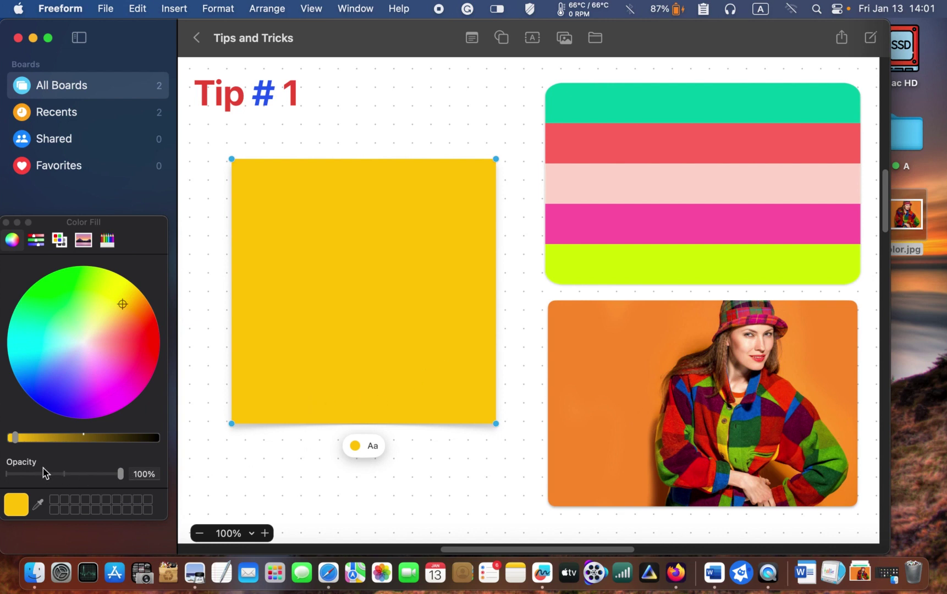
Lower the sticky note's fill opacity to 32% and bring the note to the front.
left_click_drag(120, 475, 48, 486)
right_click(357, 289)
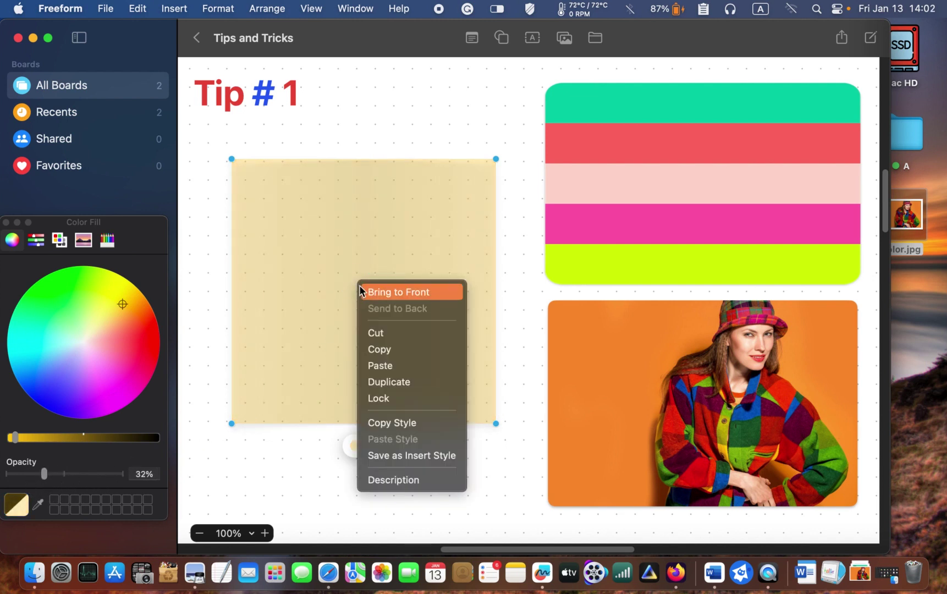
left_click(383, 292)
mouse_move(385, 300)
left_mouse_down()
mouse_move(389, 286)
mouse_move(620, 313)
mouse_move(373, 297)
mouse_move(580, 291)
mouse_move(372, 298)
mouse_move(385, 302)
left_mouse_up()
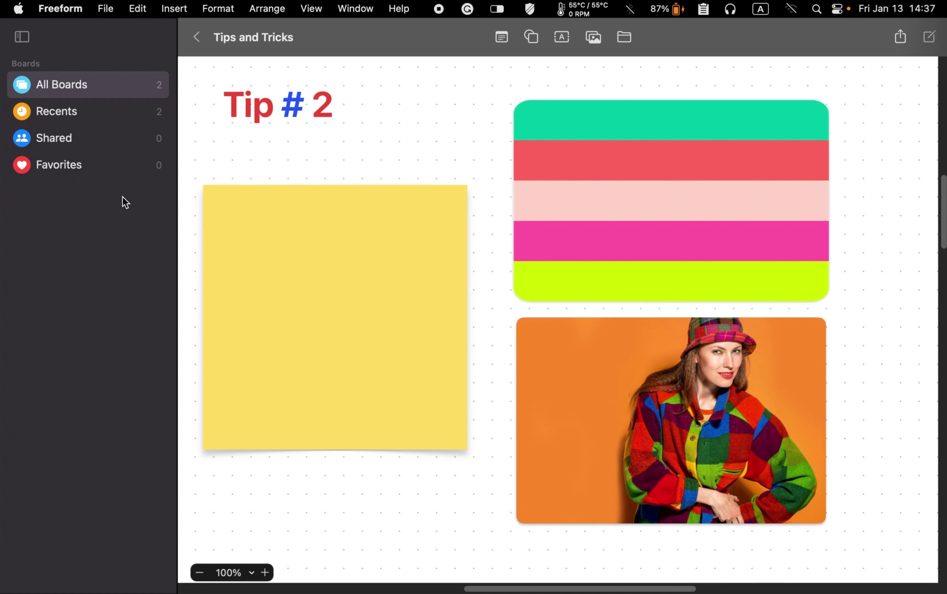
Go to the overview of all boards and toggle the favorite mark of the Tips and Tricks board on and off.
left_click(85, 94)
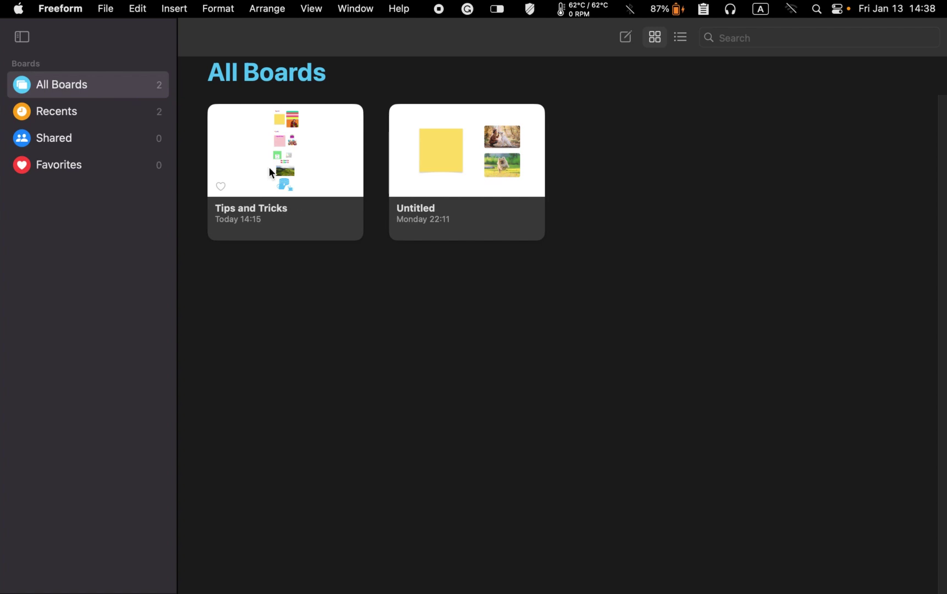
left_click(221, 186)
left_click(221, 186)
left_click(221, 187)
left_click(221, 187)
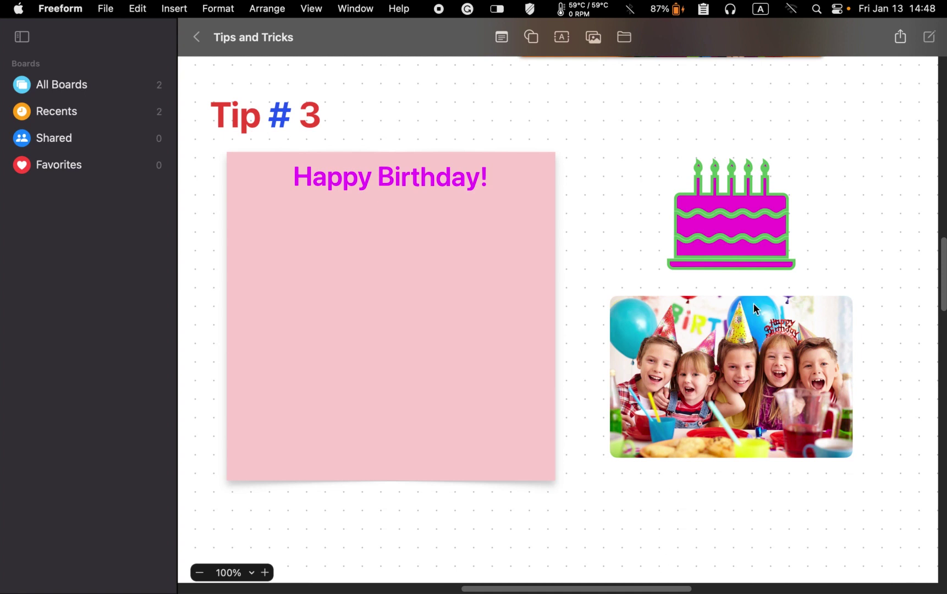
Place the cake shape and the birthday photo on the pink Happy Birthday note and enlarge the note to fit them.
left_click_drag(748, 227, 418, 287)
left_click_drag(718, 394, 412, 408)
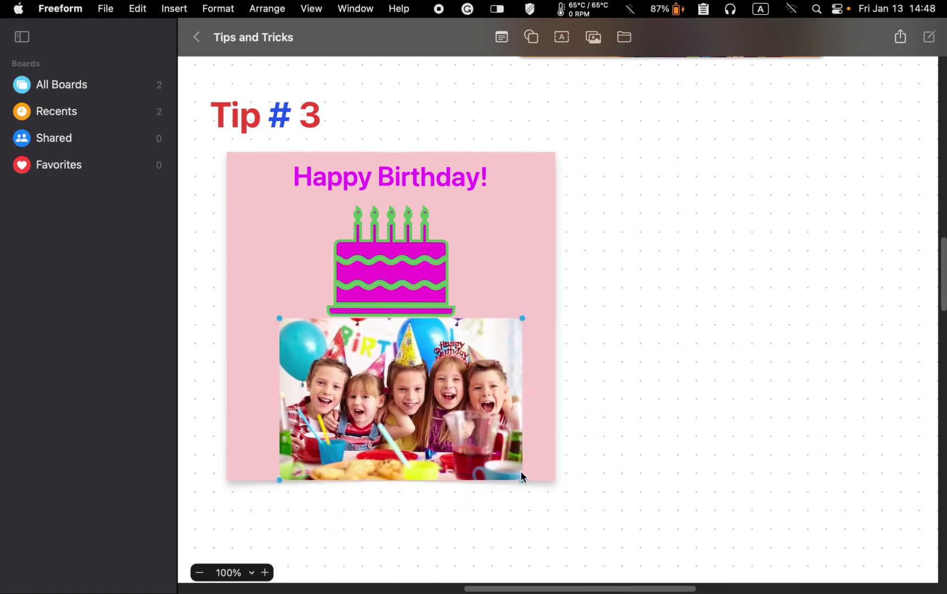
left_click(547, 479)
left_click_drag(556, 482, 577, 522)
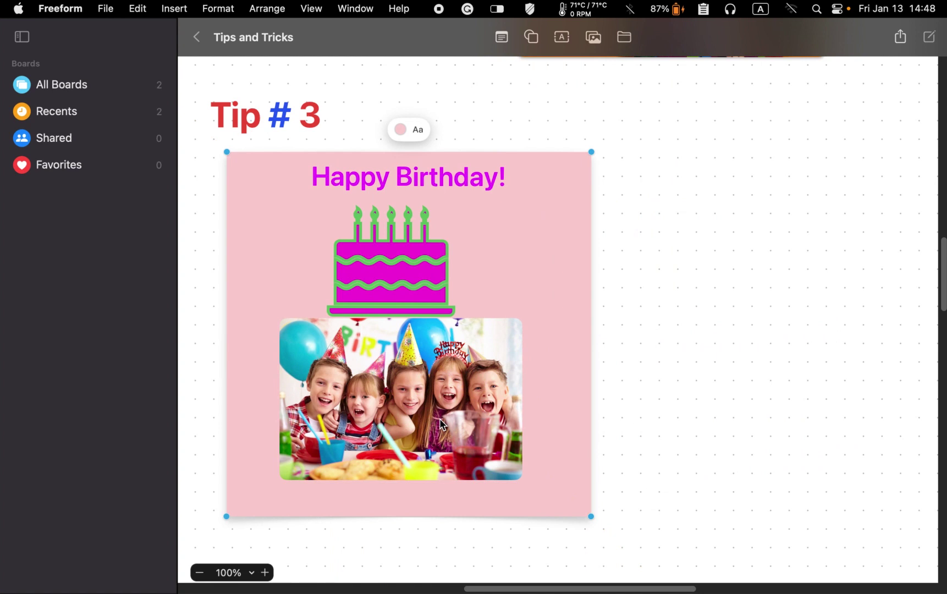
Shrink the birthday photo slightly and center it in the lower half of the pink note.
left_click_drag(412, 406, 410, 424)
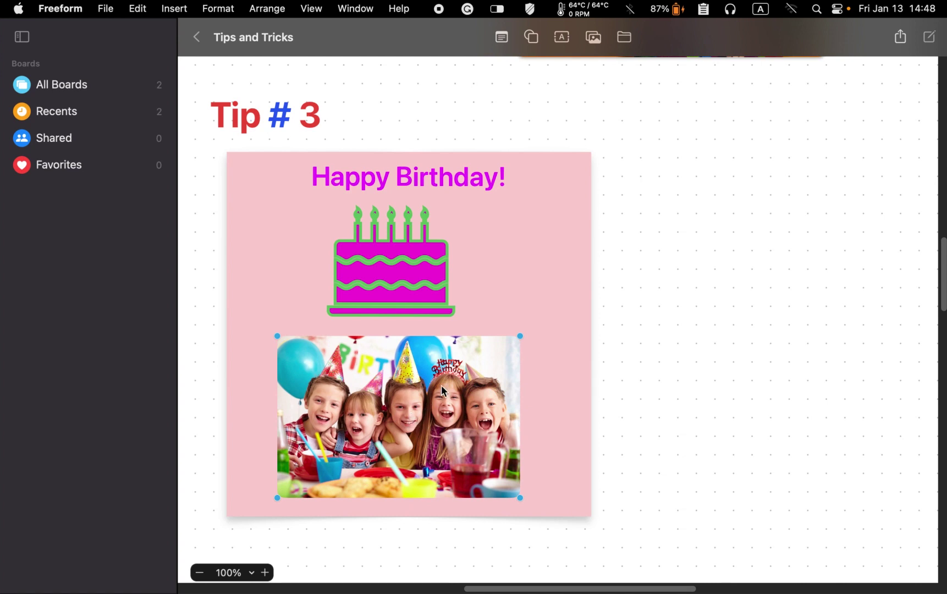
mouse_move(521, 335)
left_mouse_down()
mouse_move(543, 319)
mouse_move(478, 381)
mouse_move(524, 347)
left_mouse_up()
mouse_move(416, 417)
left_mouse_down()
mouse_move(437, 416)
mouse_move(428, 417)
left_mouse_up()
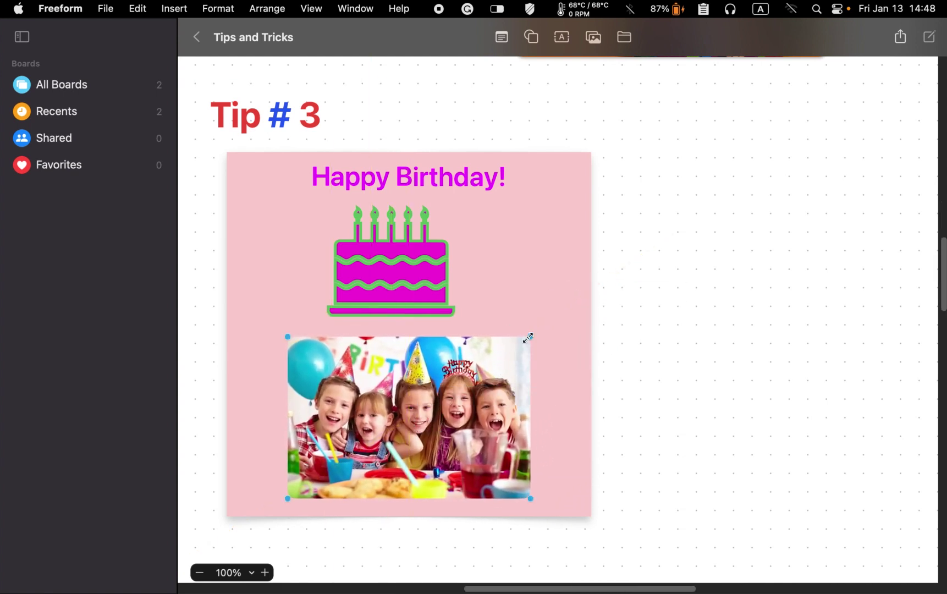
left_click_drag(528, 338, 508, 357)
left_click_drag(463, 393, 477, 389)
Center the cake between the Happy Birthday text and the photo, shrink it slightly, and deselect it.
left_click_drag(416, 303, 436, 316)
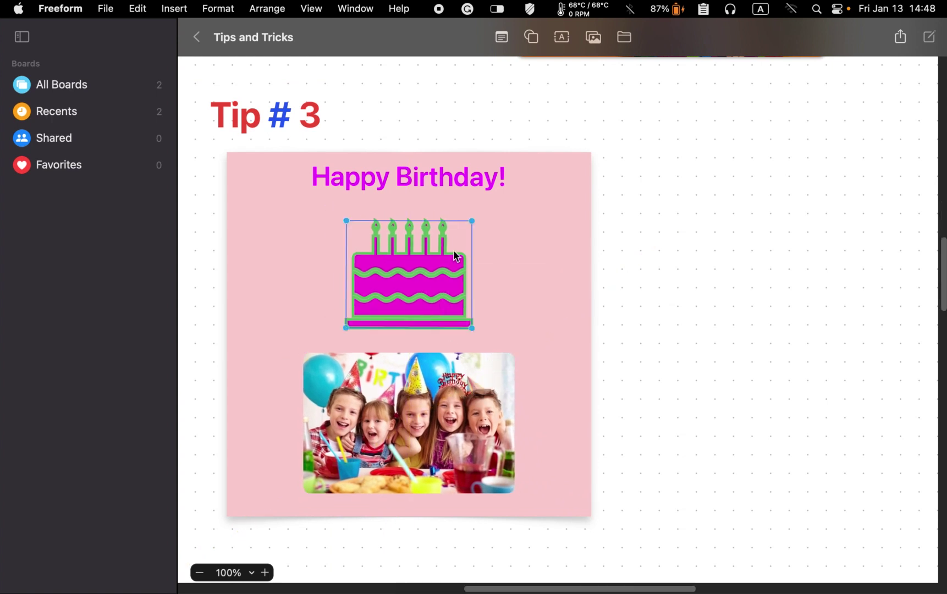
mouse_move(470, 221)
left_mouse_down()
mouse_move(436, 256)
mouse_move(484, 231)
mouse_move(464, 238)
left_mouse_up()
left_click_drag(410, 299, 419, 302)
left_click(656, 329)
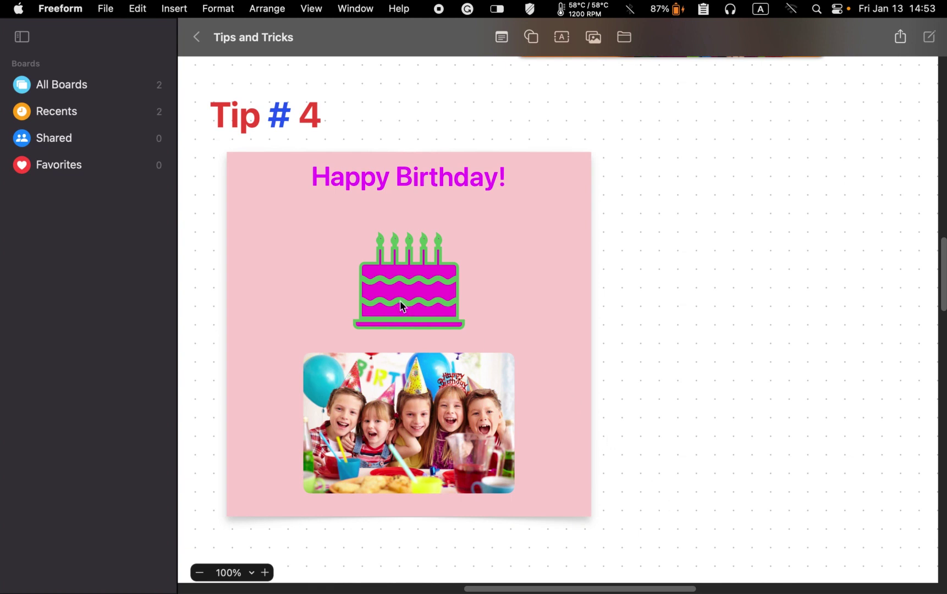
Hide the boards sidebar and show it again.
left_click(25, 39)
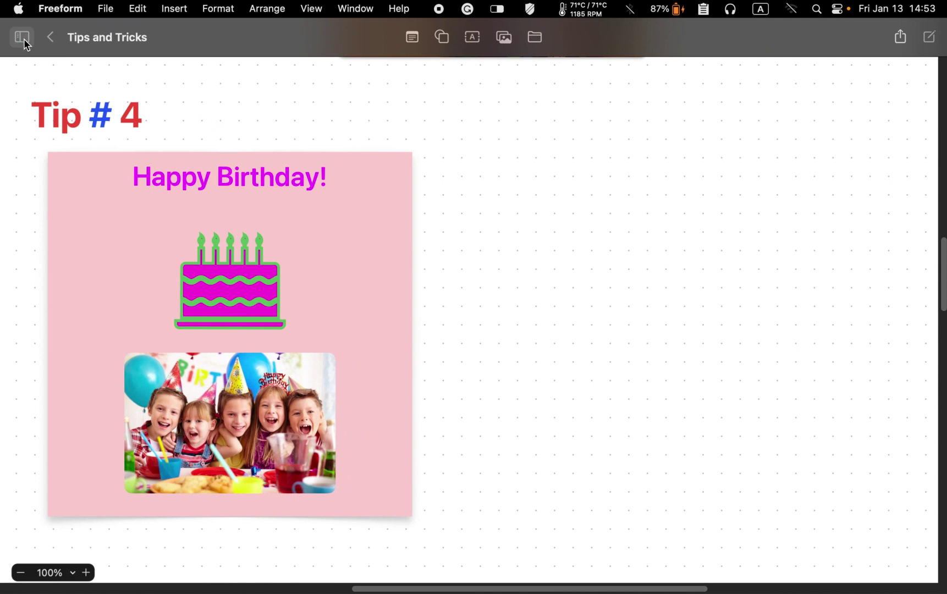
left_click(25, 40)
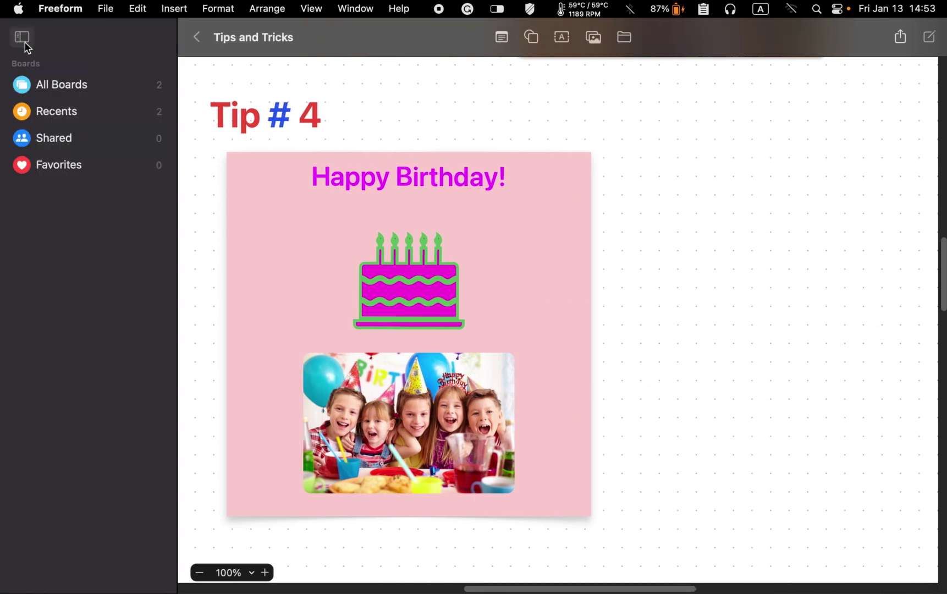
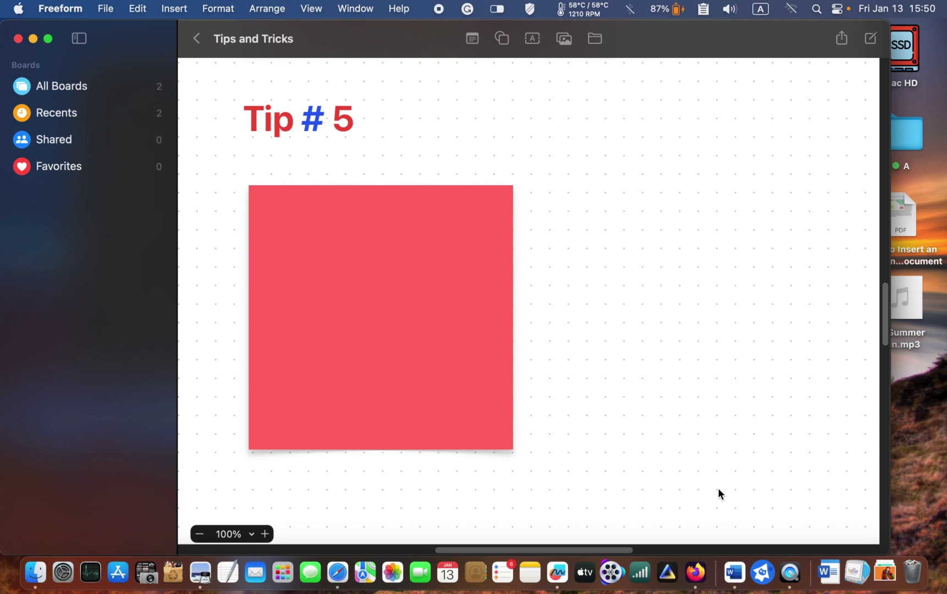
Add the summer fun MP3 file from the desktop to the board beside the red note, and play and pause it.
left_click_drag(919, 317, 633, 337)
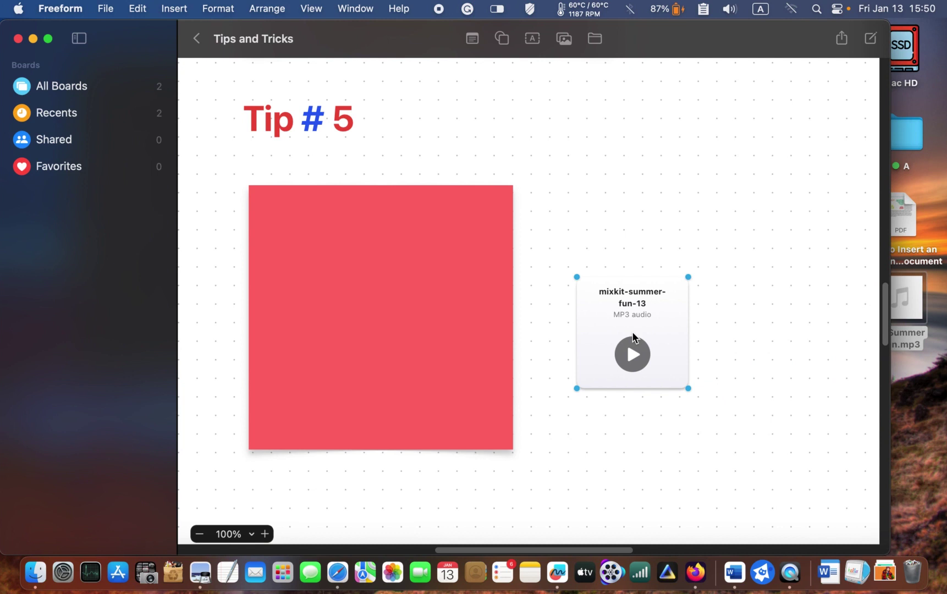
left_click(702, 452)
left_click(630, 357)
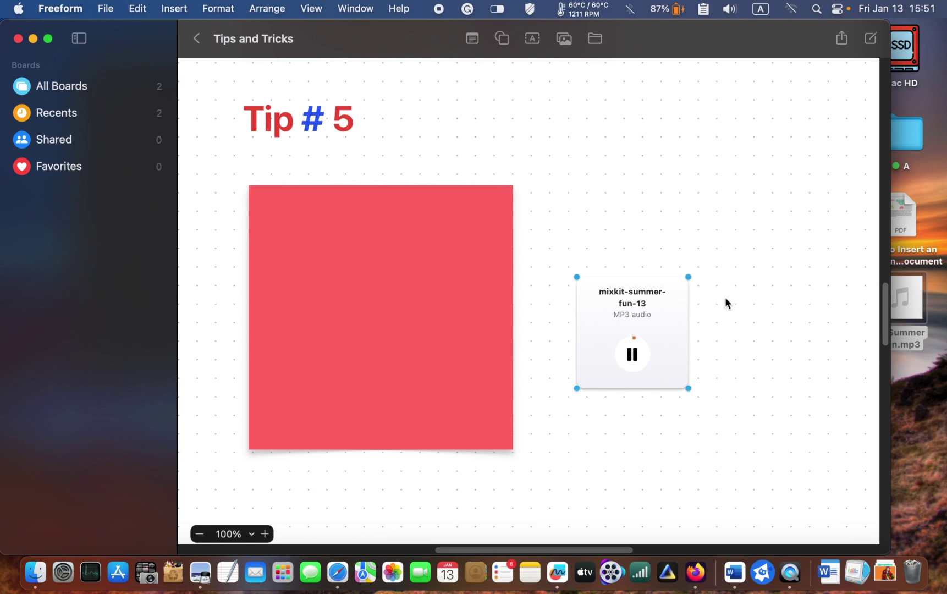
left_click(633, 361)
left_click(781, 364)
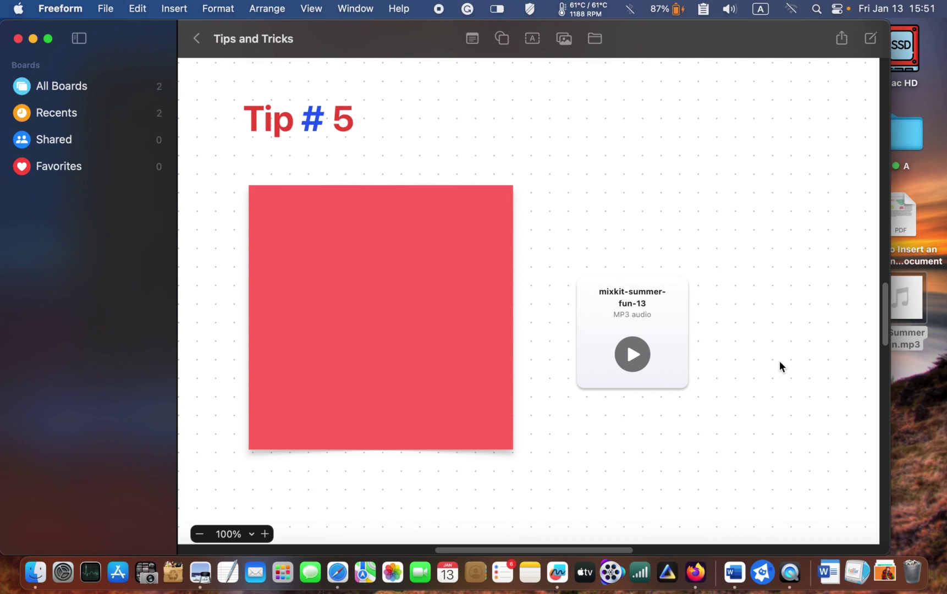
Place the audio file in the lower half of the red note, group the two, and nudge the group slightly left.
left_click_drag(641, 346, 390, 367)
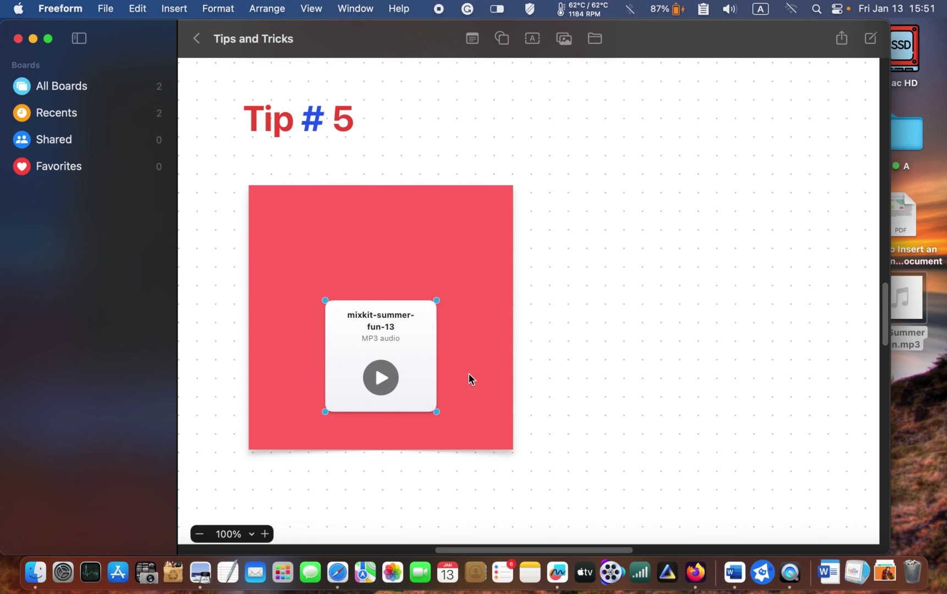
left_click_drag(220, 155, 572, 471)
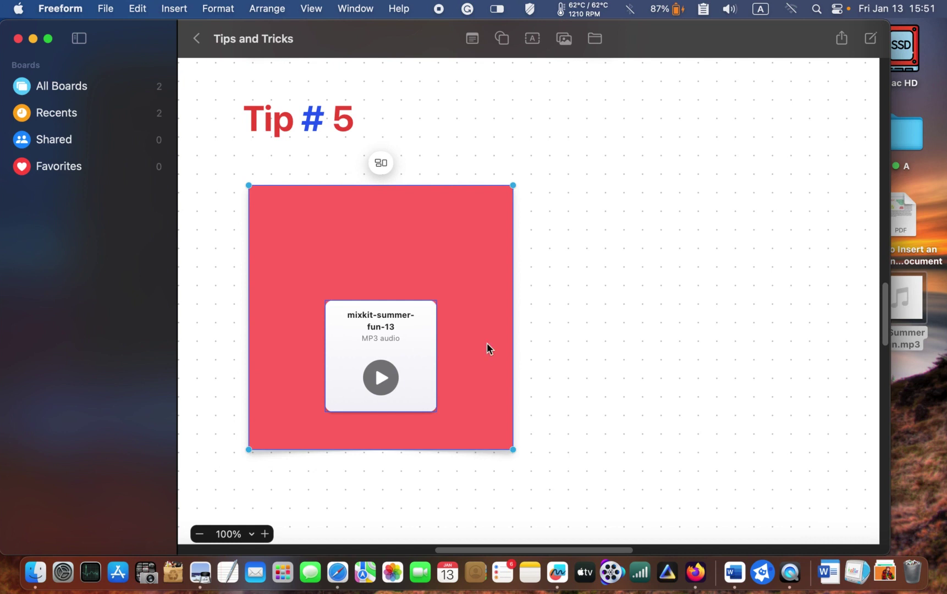
left_click(382, 163)
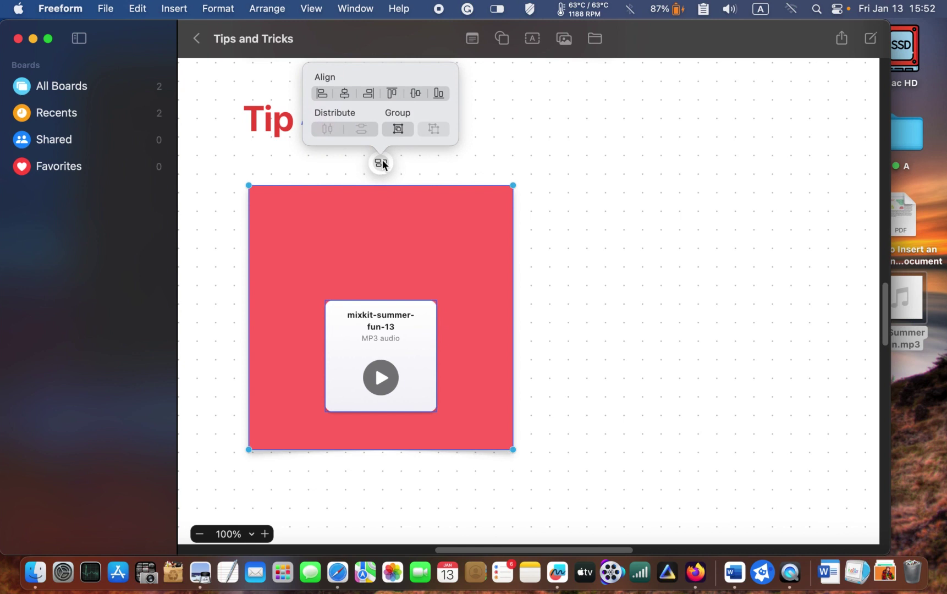
left_click(402, 132)
mouse_move(428, 282)
left_mouse_down()
mouse_move(759, 286)
mouse_move(423, 279)
left_mouse_up()
left_click(588, 285)
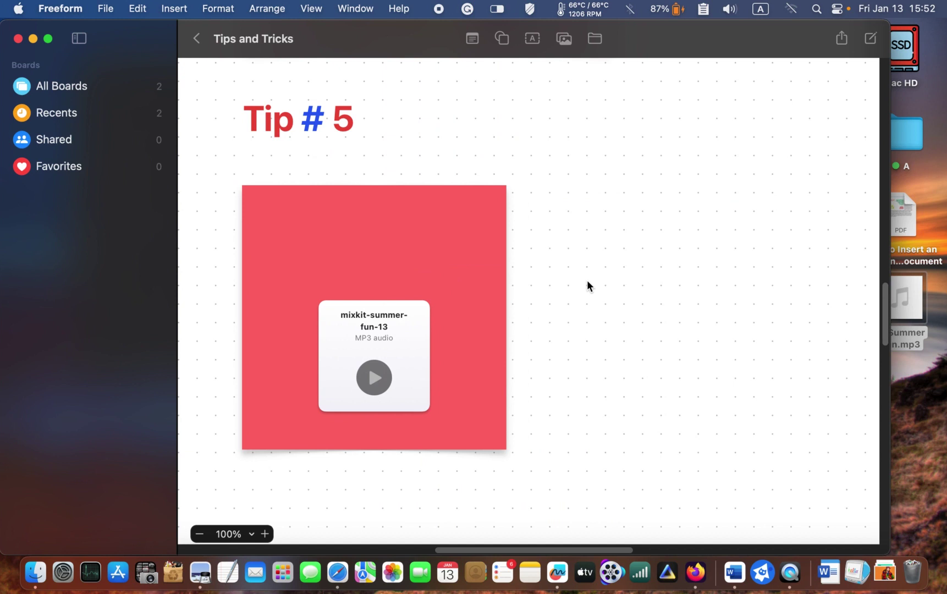
Ungroup the red note and the audio file, and move the audio file back beside the note.
left_click_drag(220, 165, 604, 417)
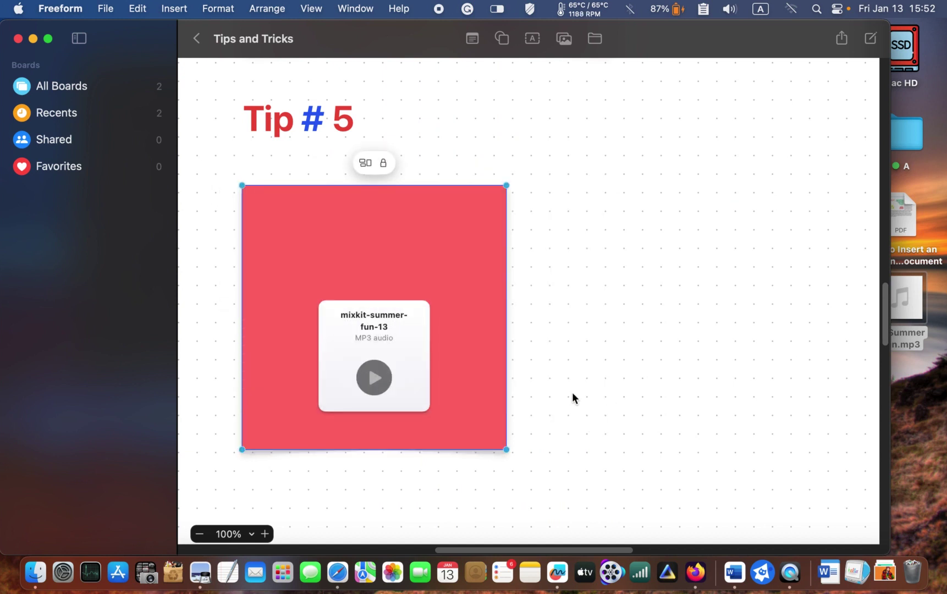
left_click(366, 163)
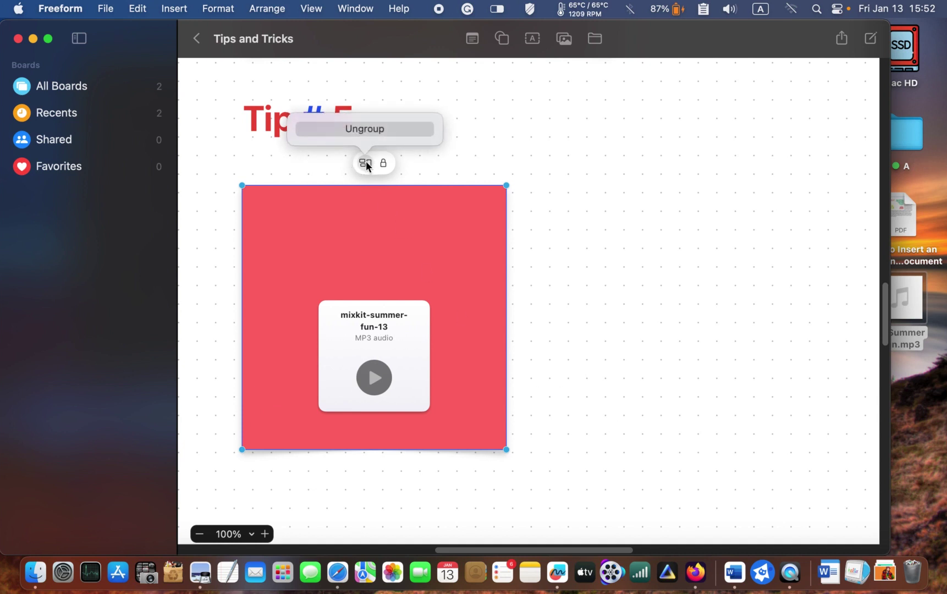
left_click(371, 132)
left_click(545, 193)
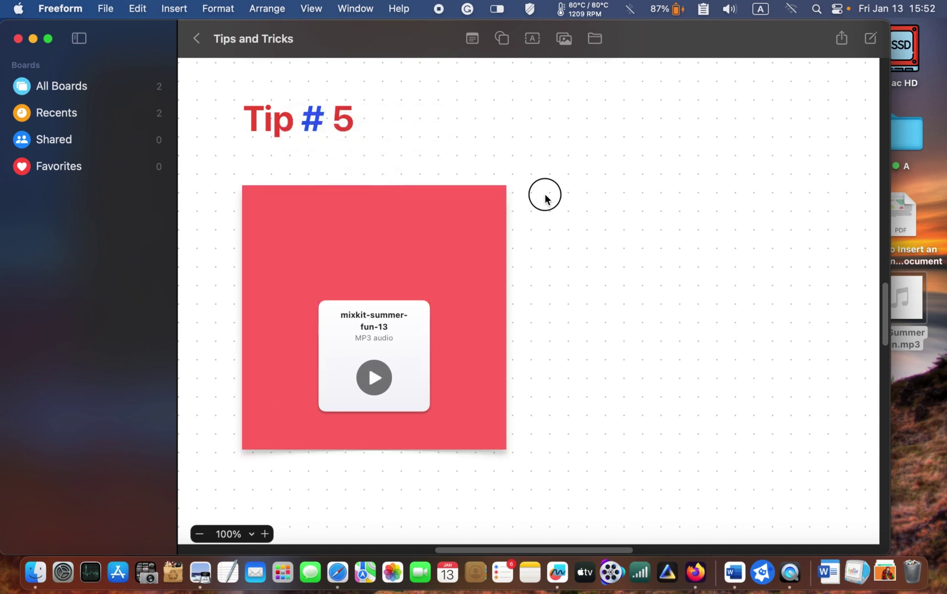
left_click_drag(411, 354, 645, 324)
left_click(737, 344)
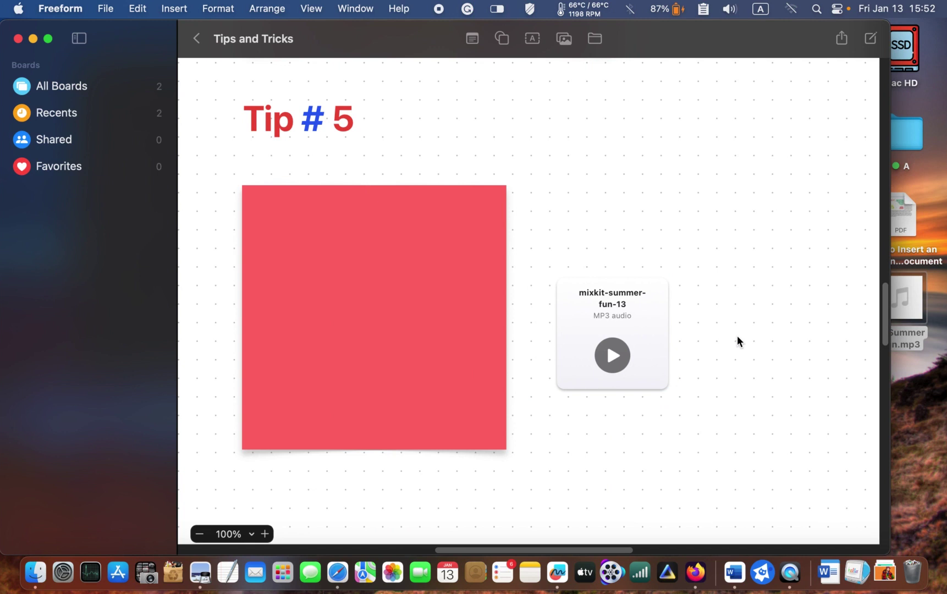
Add the How to Insert an Image PDF from the desktop beside the audio file, and look through it in a full-size preview.
left_click_drag(905, 232, 758, 342)
left_click(762, 445)
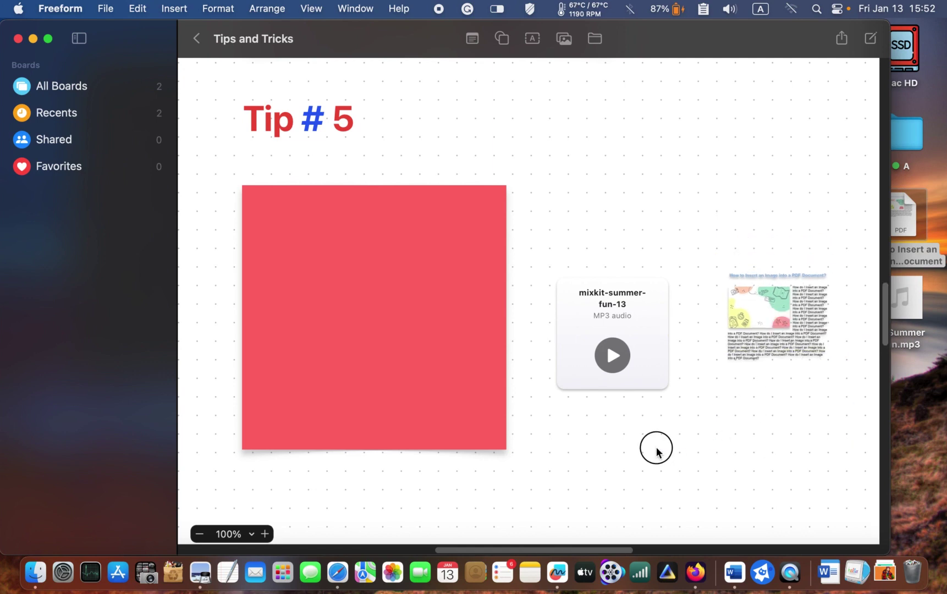
double_click(769, 339)
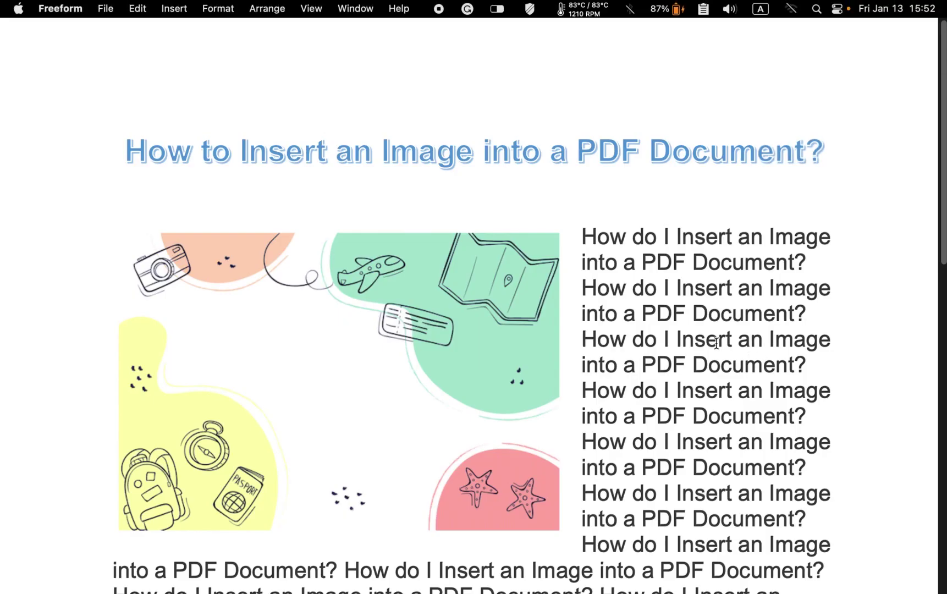
scroll(675, 352, "down", 5)
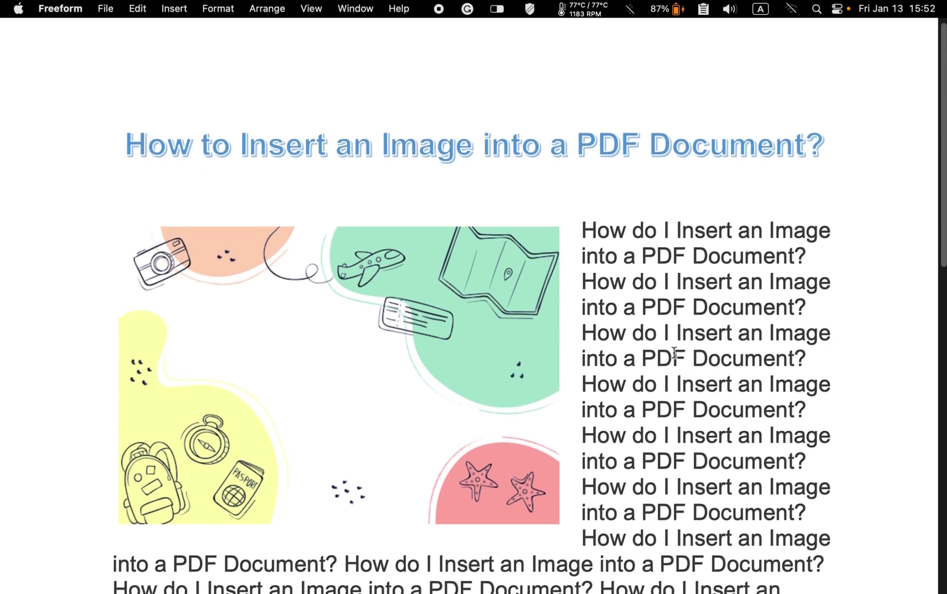
scroll(674, 352, "down", 3)
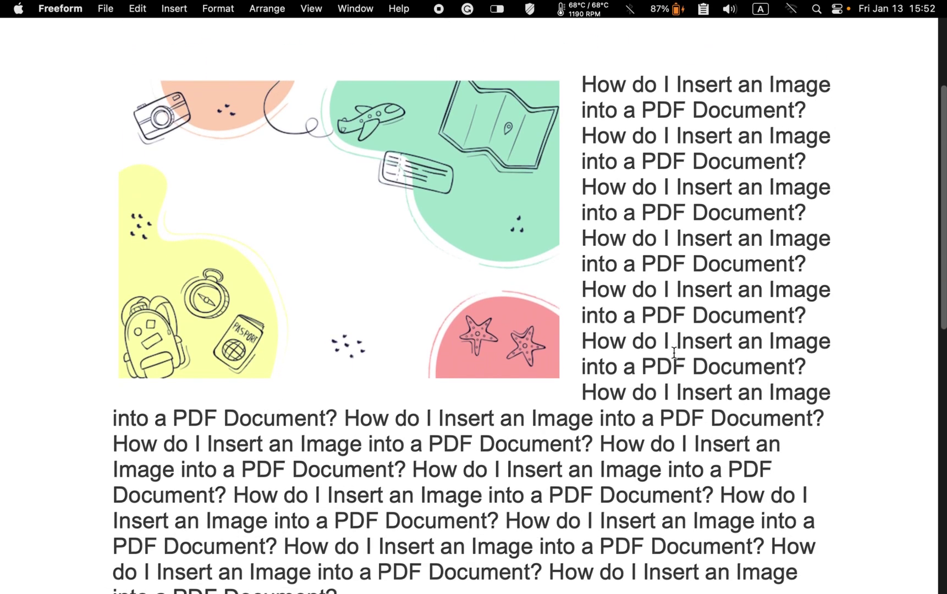
scroll(675, 352, "down", 5)
scroll(674, 352, "up", 5)
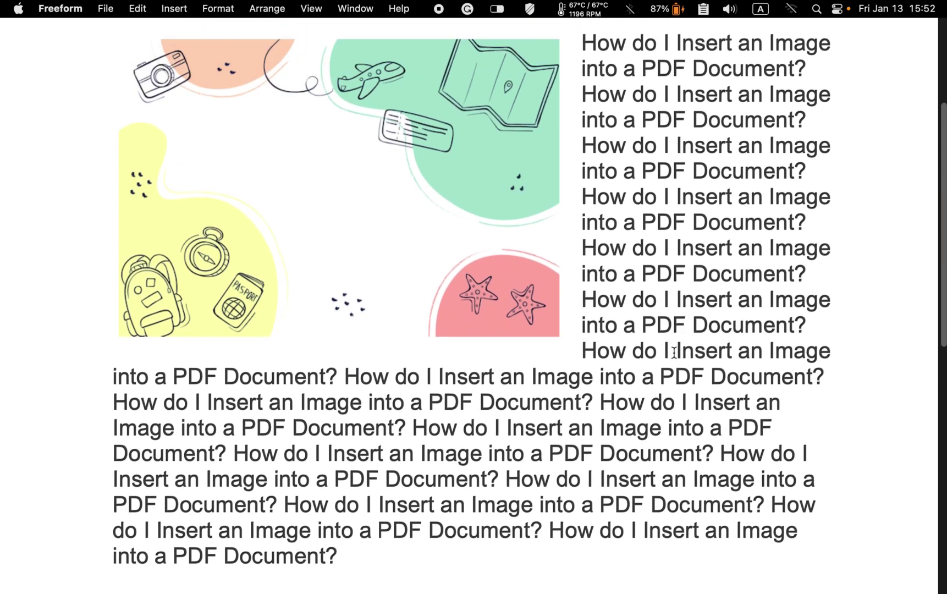
scroll(674, 352, "up", 3)
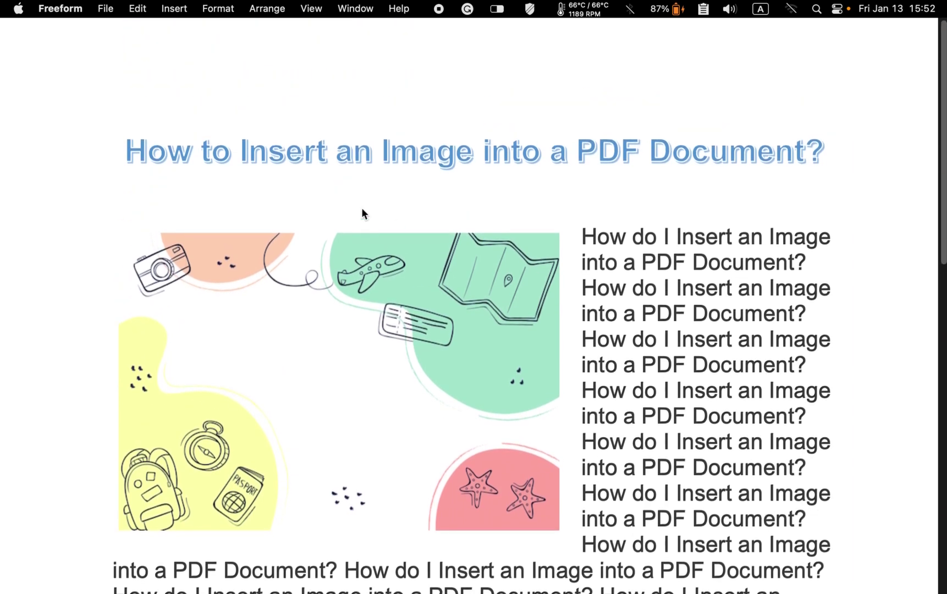
mouse_move(47, 11)
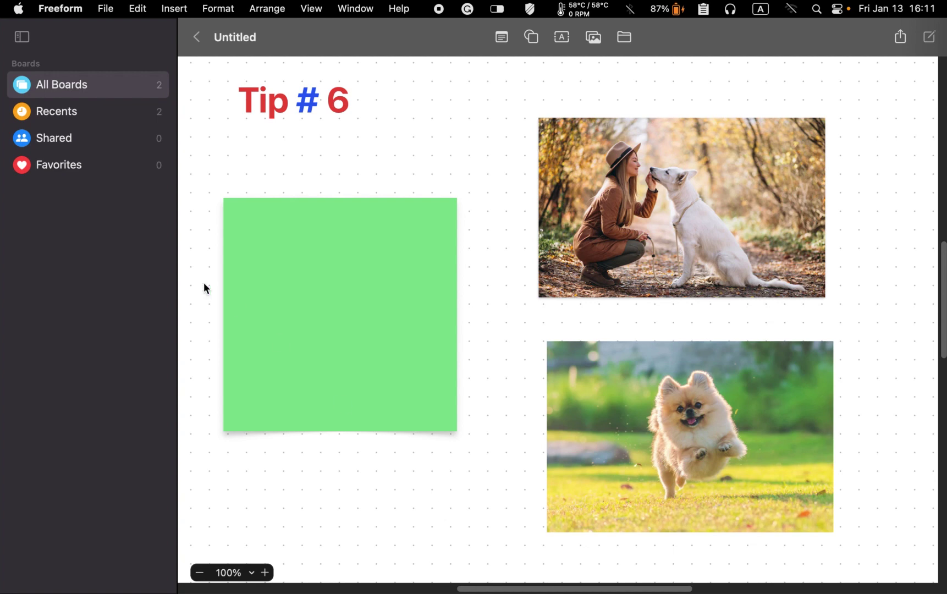
Go to all boards and open both the Untitled and the Tips and Tricks boards in new tabs.
left_click(74, 98)
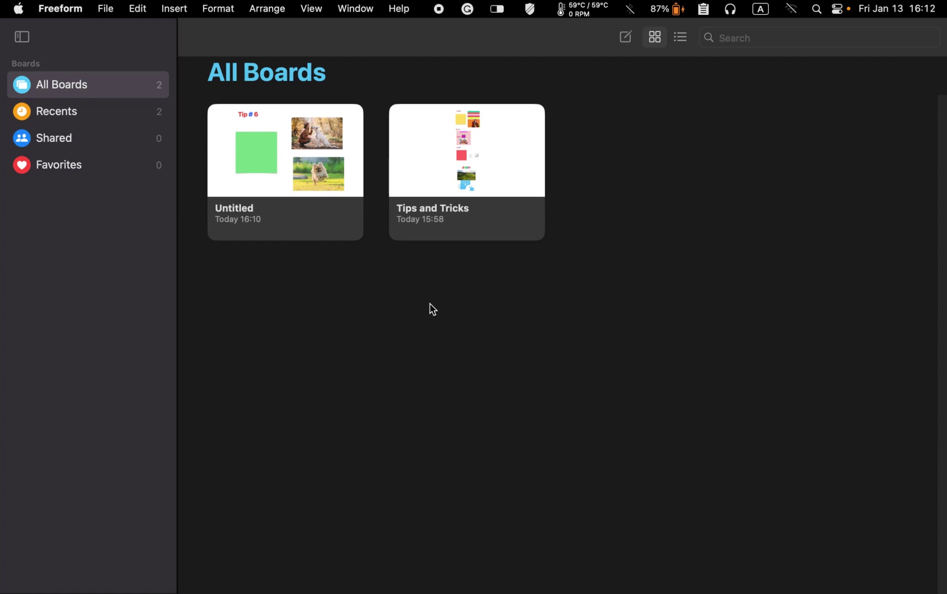
left_click_drag(201, 167, 233, 245)
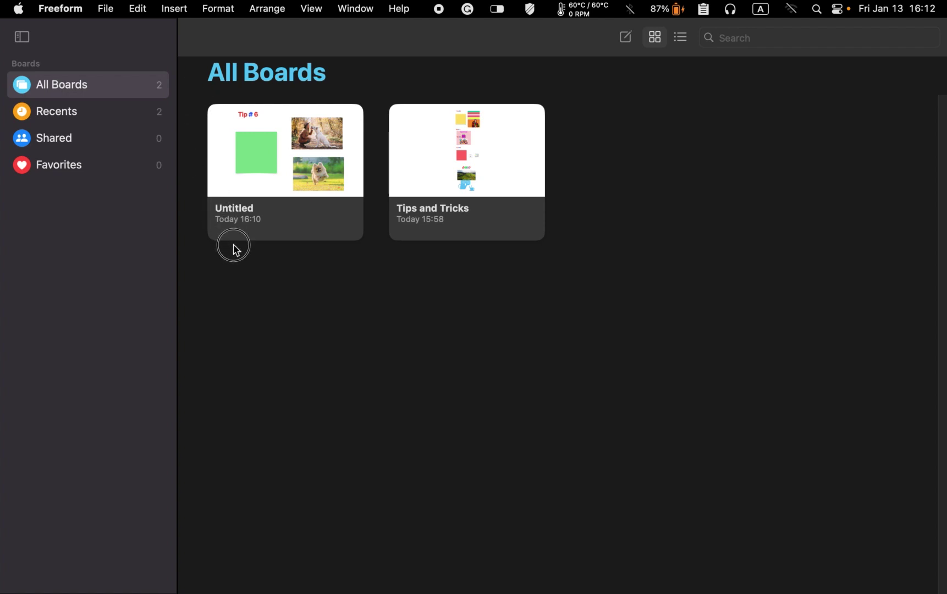
left_click_drag(190, 112, 598, 289)
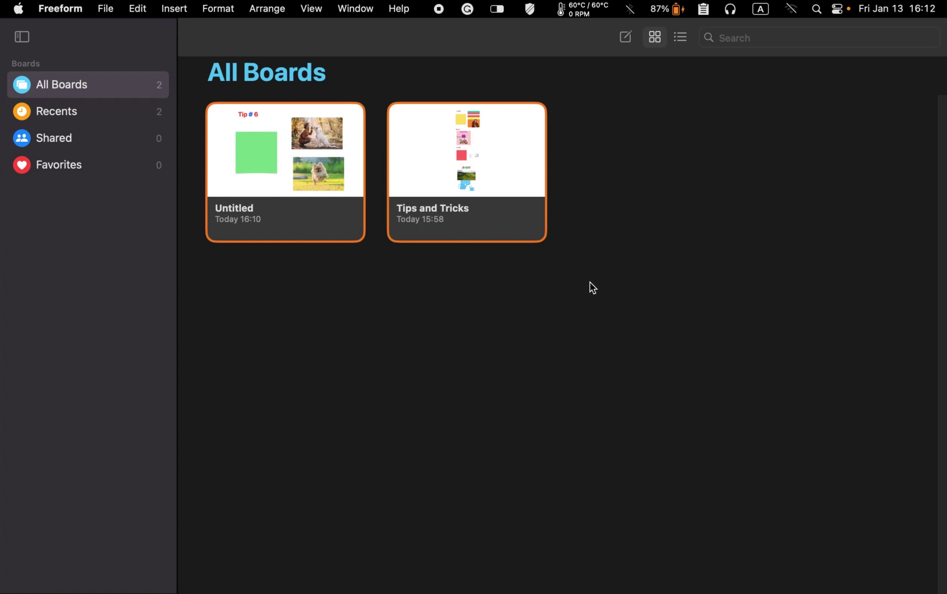
right_click(339, 207)
left_click(352, 218)
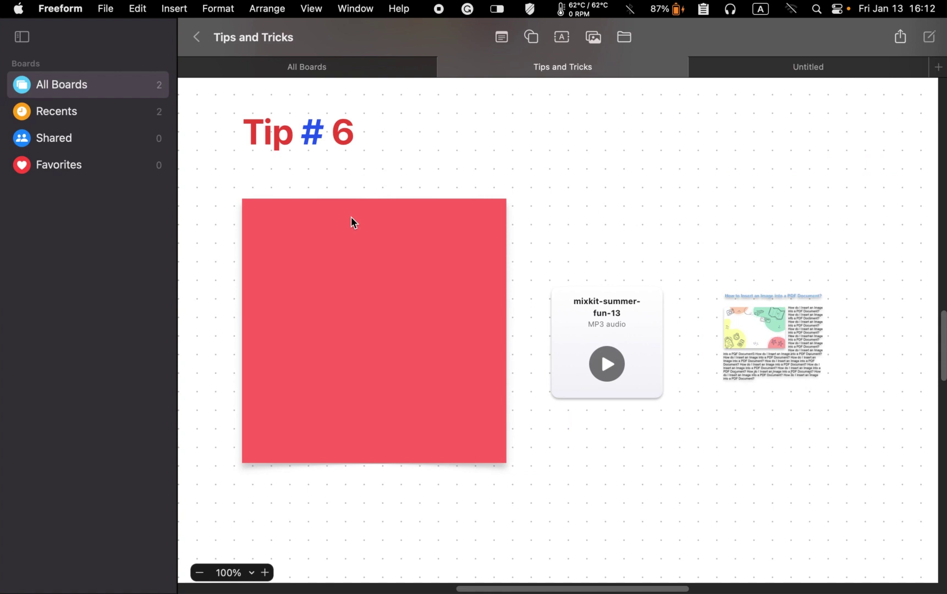
Switch back and forth between the Untitled and Tips and Tricks board tabs.
left_click(729, 69)
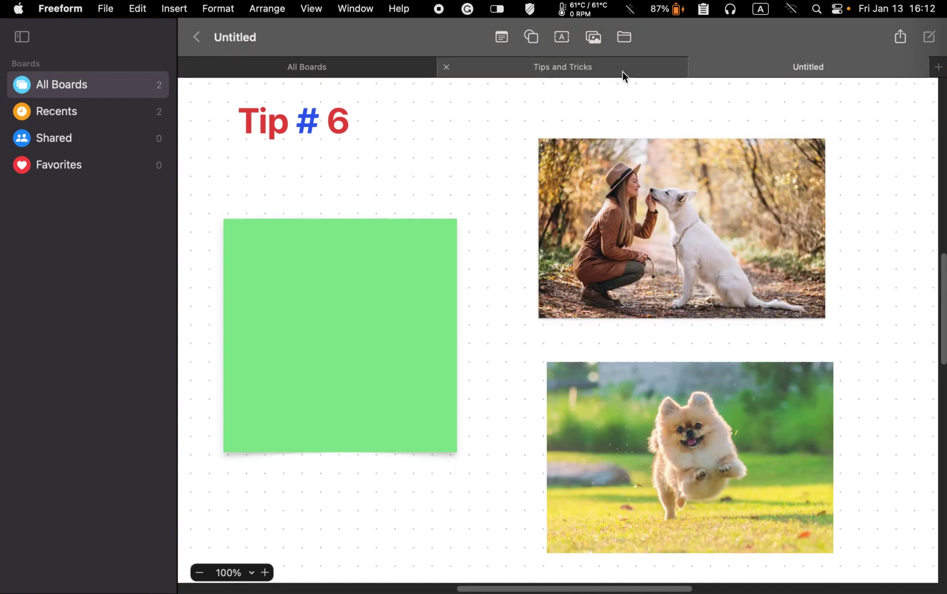
left_click(623, 72)
left_click(722, 70)
left_click(552, 69)
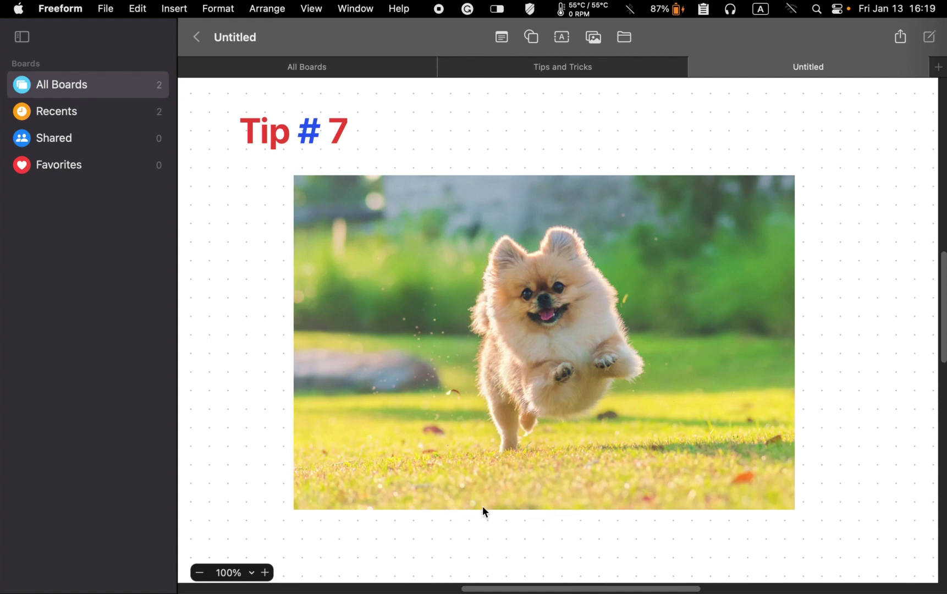
Turn the shadow of the dog photo under Tip # 7 on, off, and on again.
right_click(567, 323)
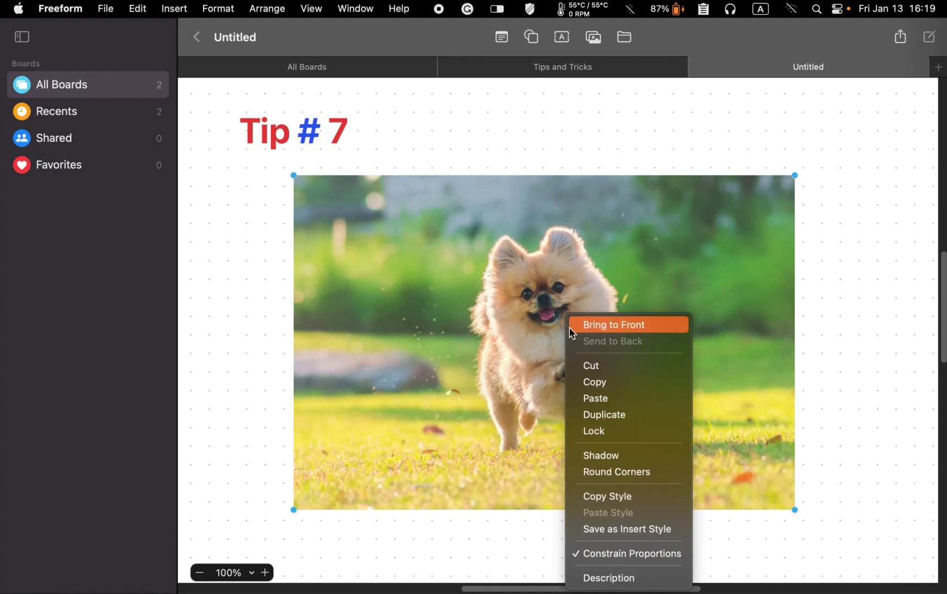
left_click(591, 455)
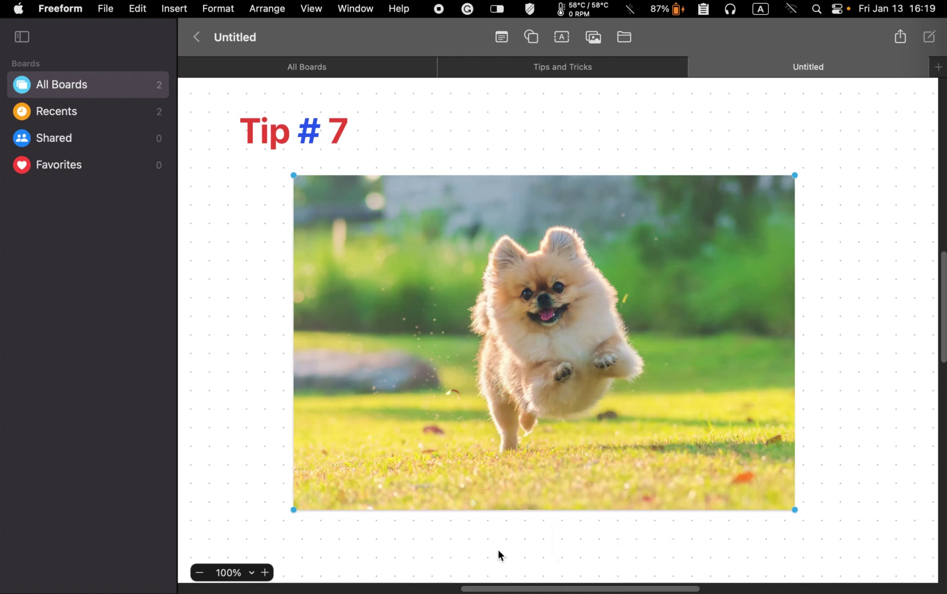
right_click(559, 403)
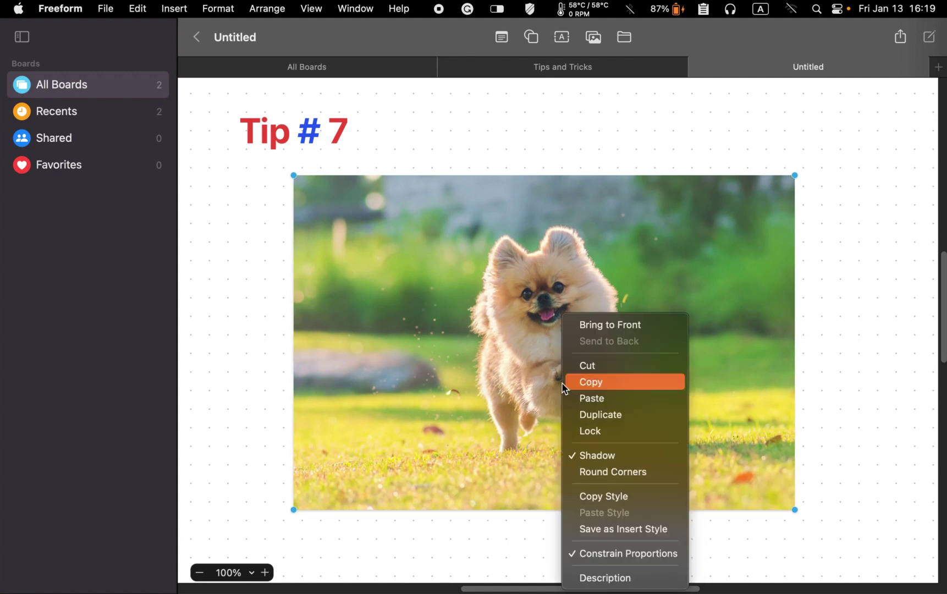
left_click(584, 459)
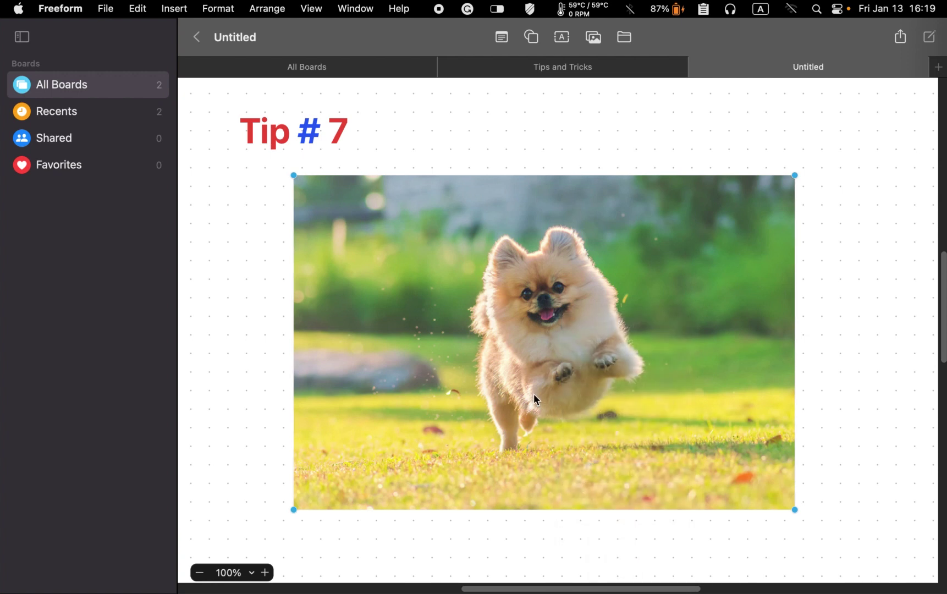
right_click(534, 393)
left_click(560, 458)
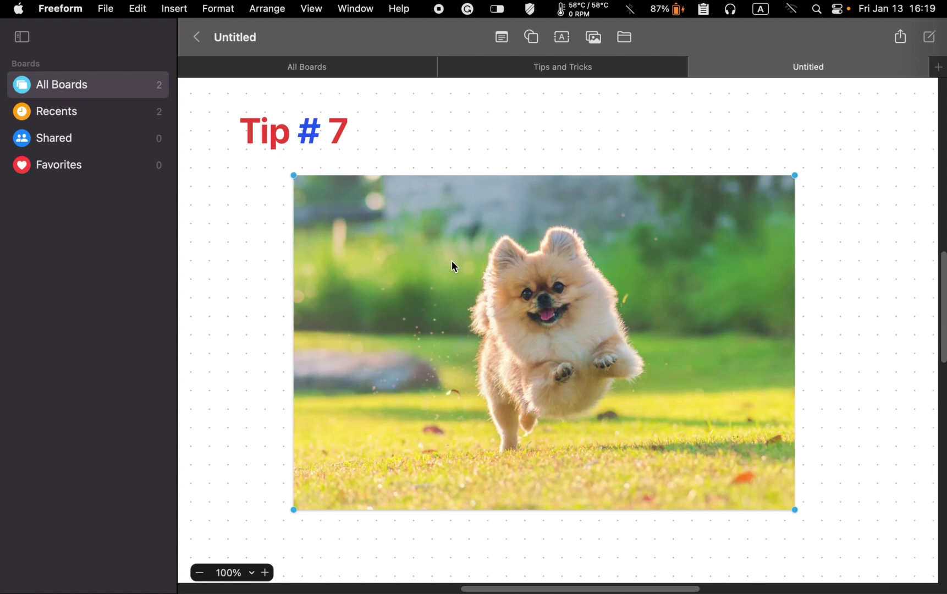
Apply Round Corners to the dog photo and deselect it.
right_click(502, 303)
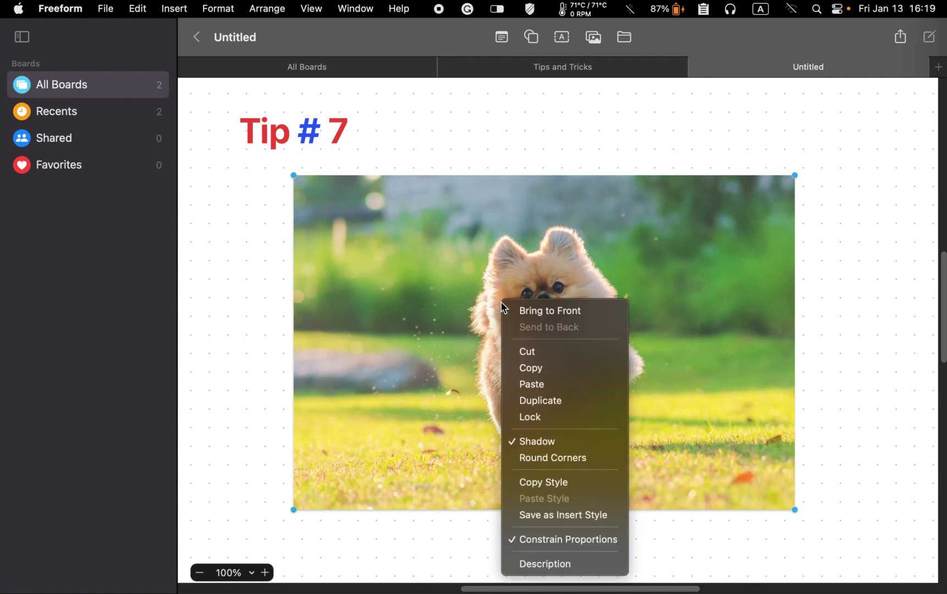
left_click(526, 457)
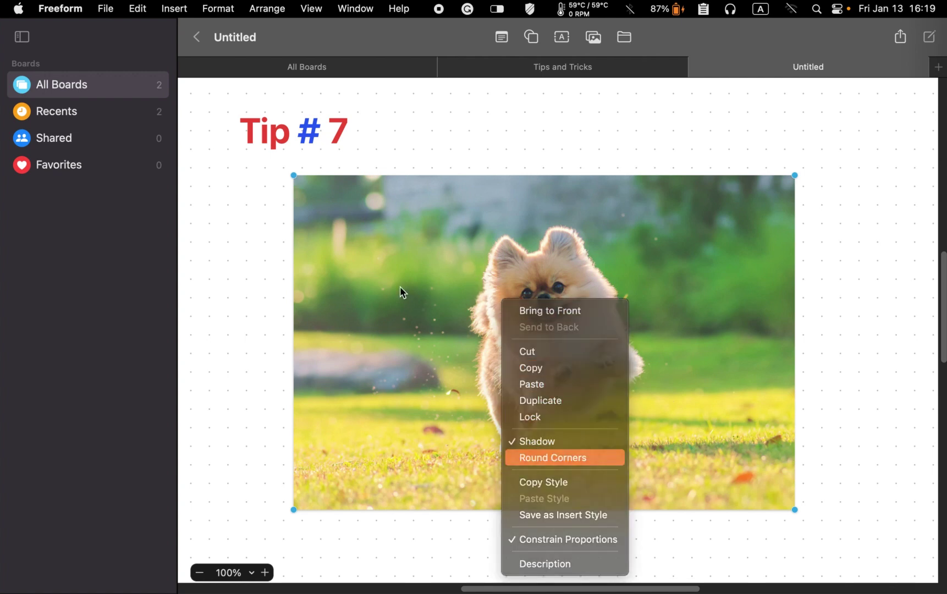
left_click(256, 244)
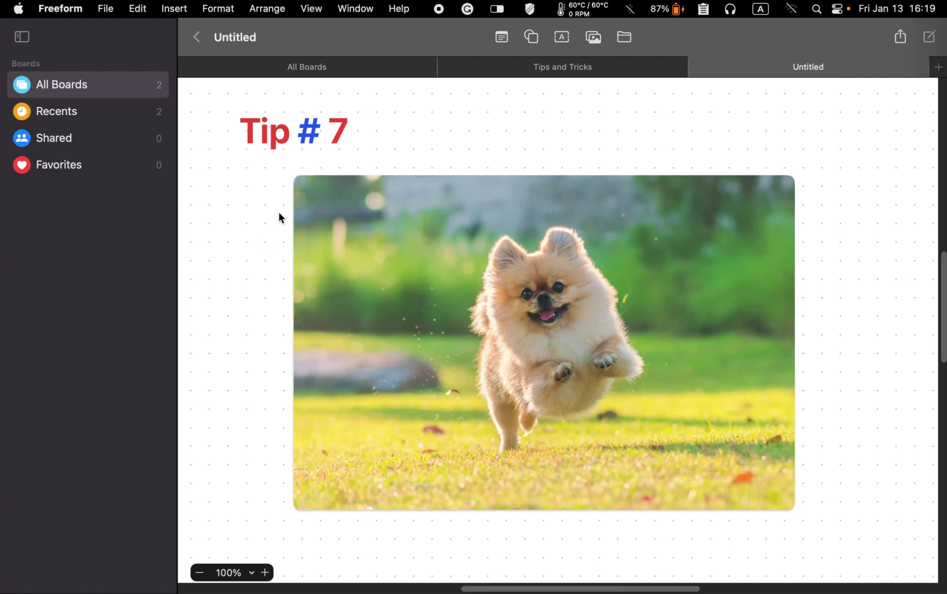
Remove the dog photo's round corners, bring up its Round Corners option again, and deselect the photo.
right_click(526, 283)
left_click(550, 434)
left_click(264, 257)
right_click(486, 308)
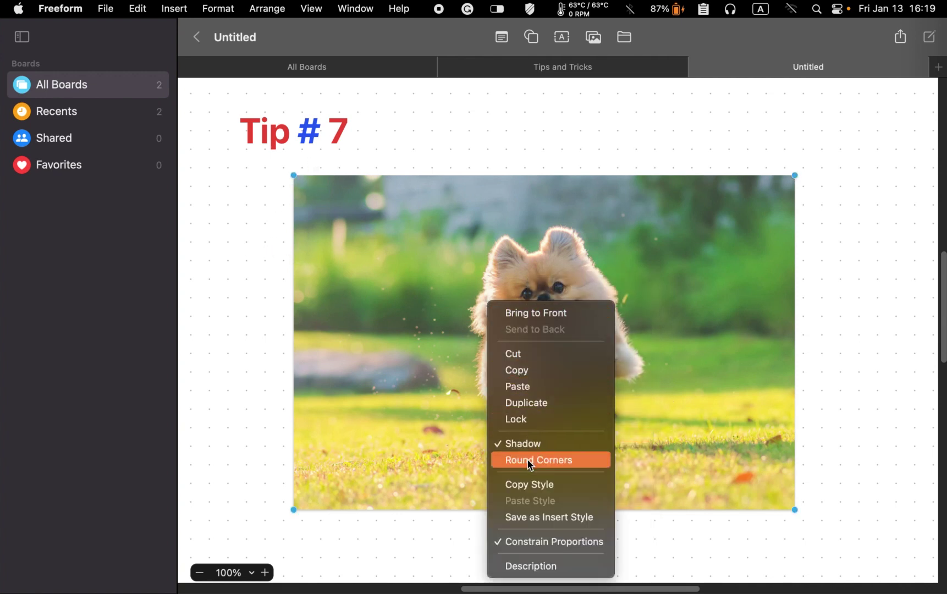
left_click(276, 330)
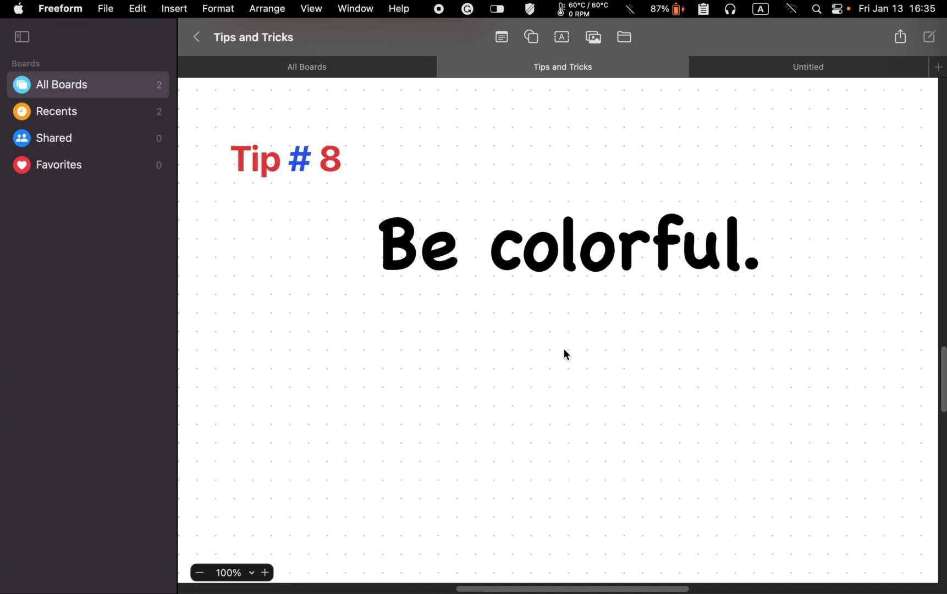
Open the full text color picker for the word "colorful" under Tip # 8 and color the word red.
left_click(555, 269)
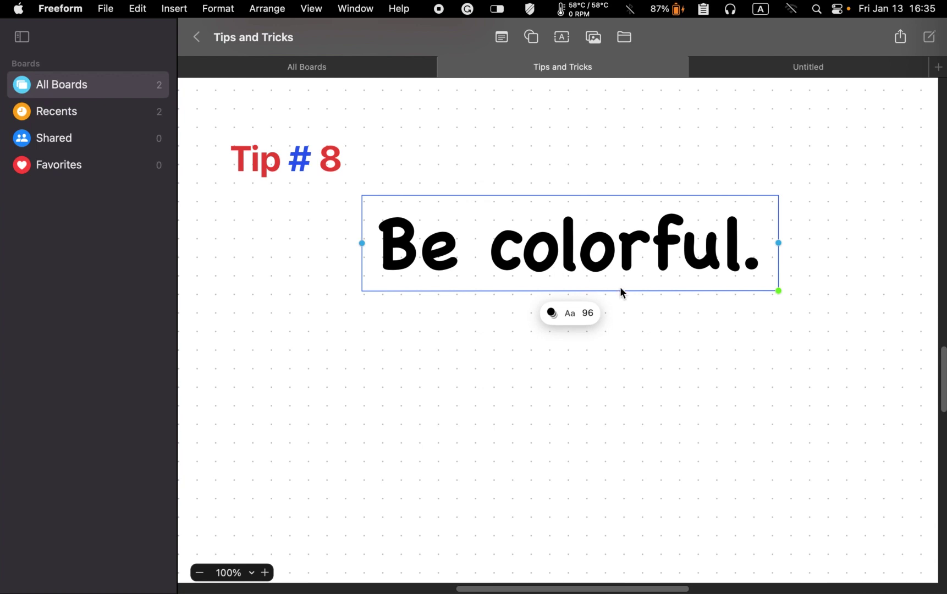
left_click(677, 260)
double_click(676, 260)
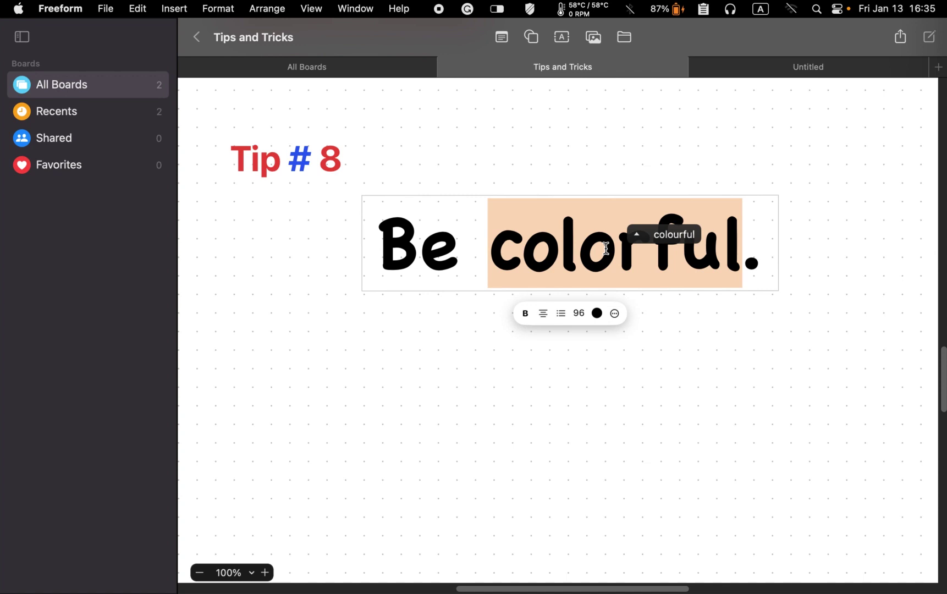
left_click(615, 313)
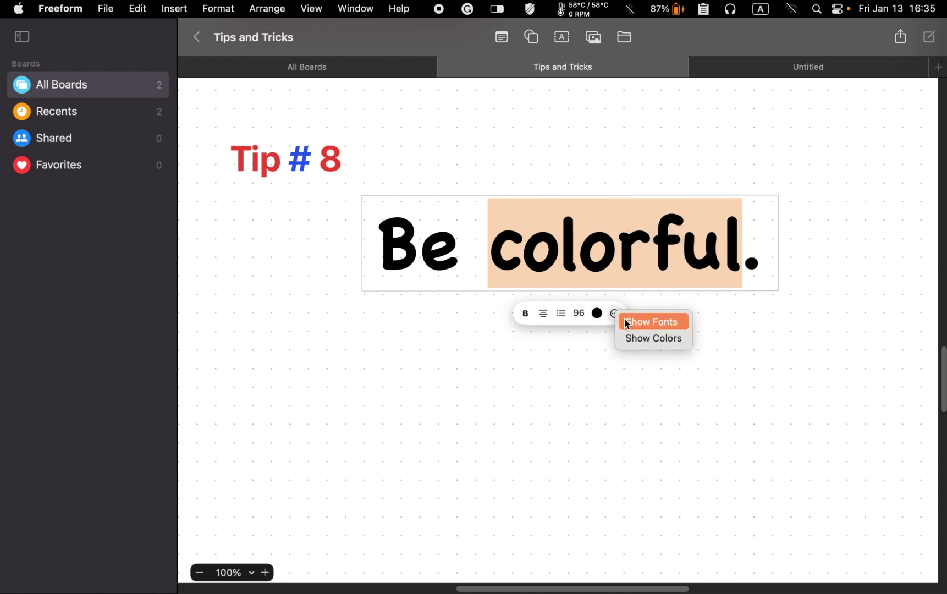
left_click(654, 338)
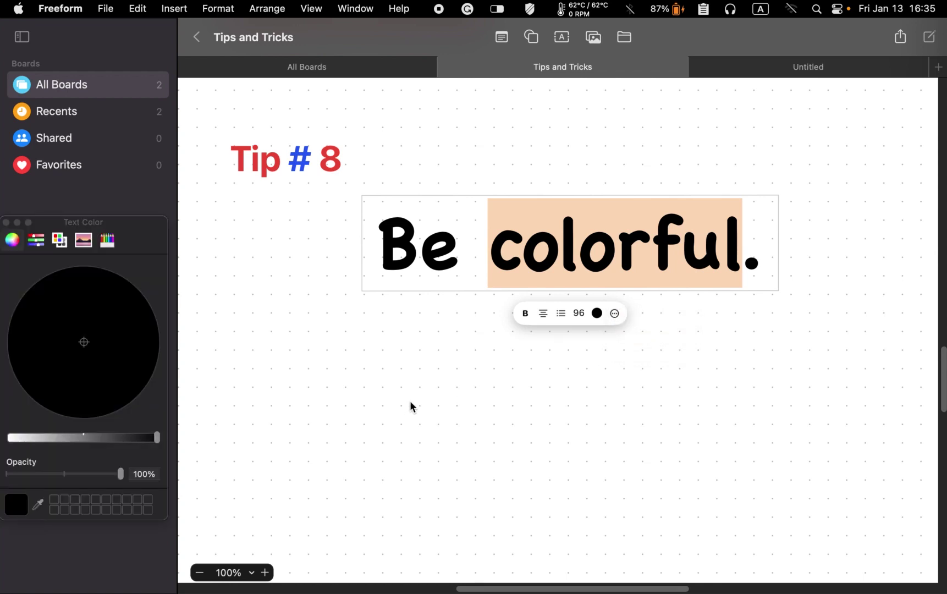
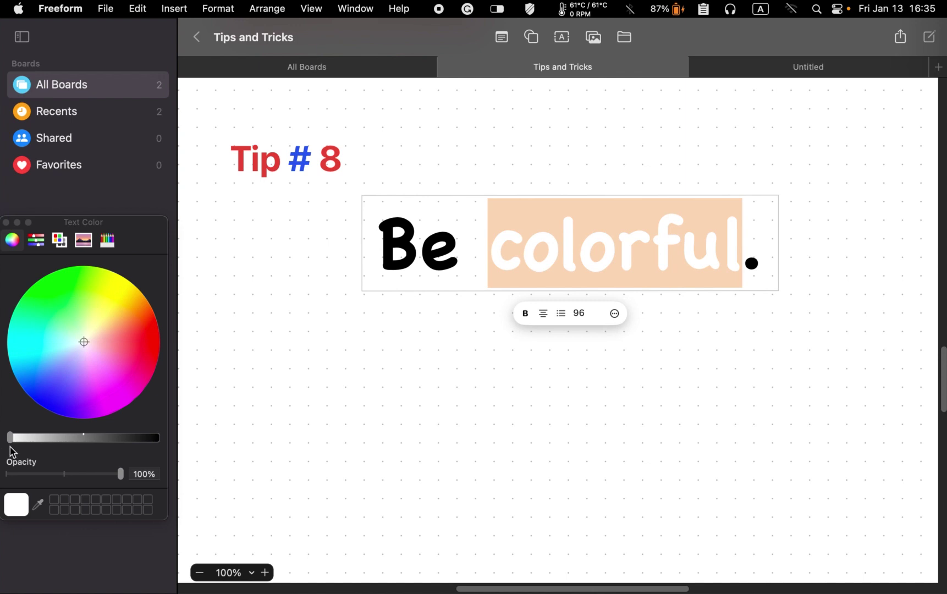
left_click_drag(85, 344, 133, 336)
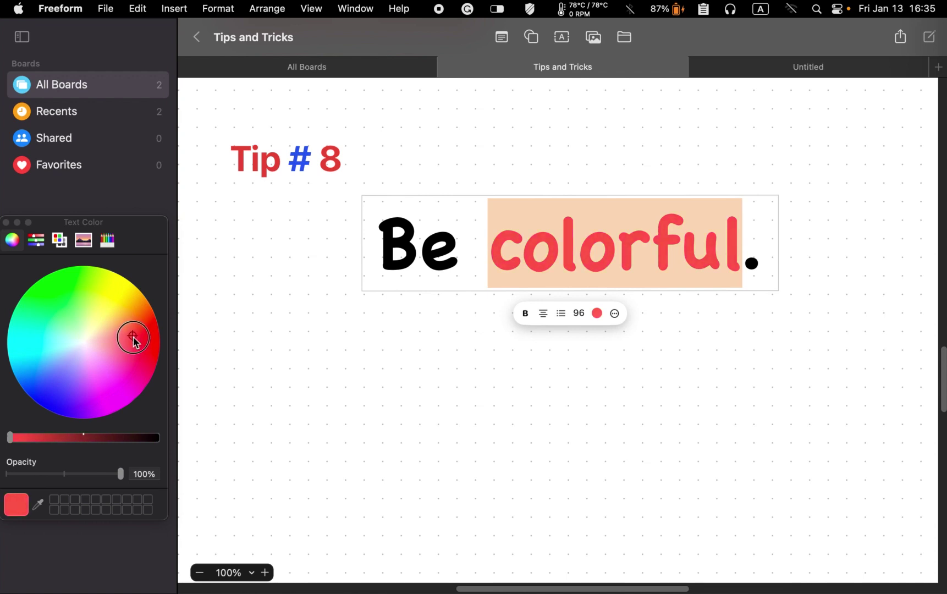
left_click(467, 268)
left_click(148, 439)
left_click_drag(148, 438, 8, 437)
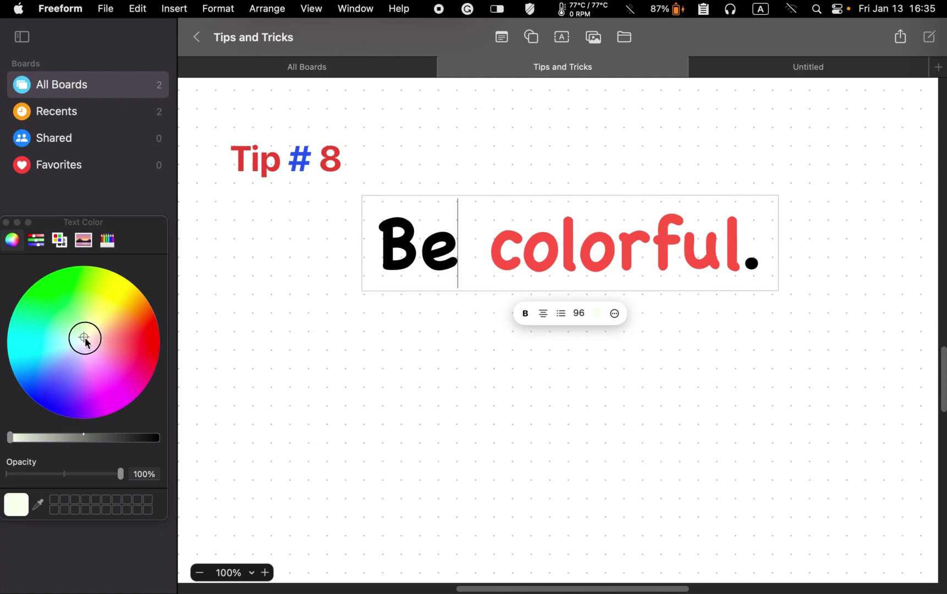
Recolor the word "colorful" blue-violet and deselect the text box.
left_click_drag(494, 251, 736, 255)
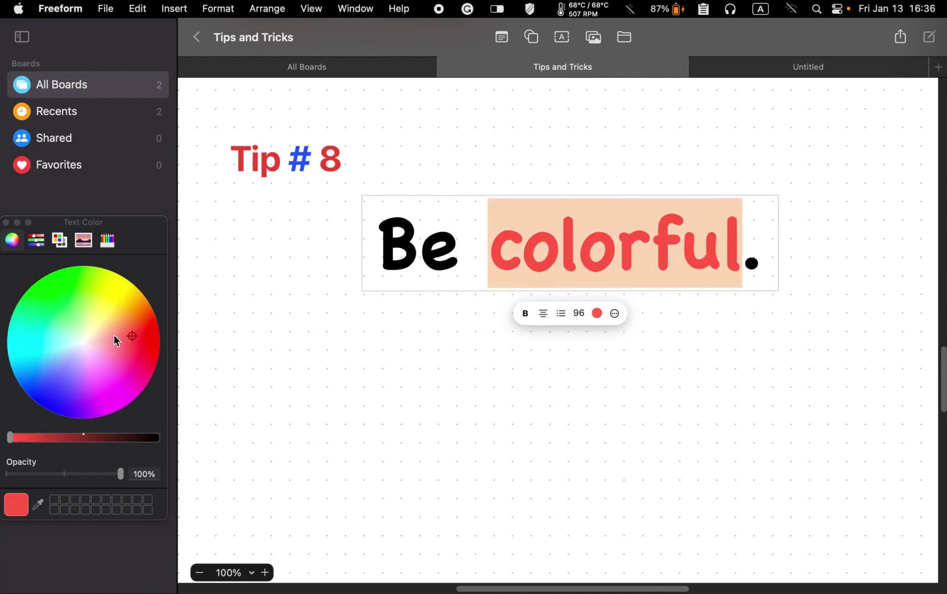
left_click_drag(132, 337, 66, 397)
left_click(388, 406)
Brighten the color of the word "Be" from black and set it to red.
left_click(455, 256)
double_click(451, 260)
left_click_drag(155, 438, 12, 438)
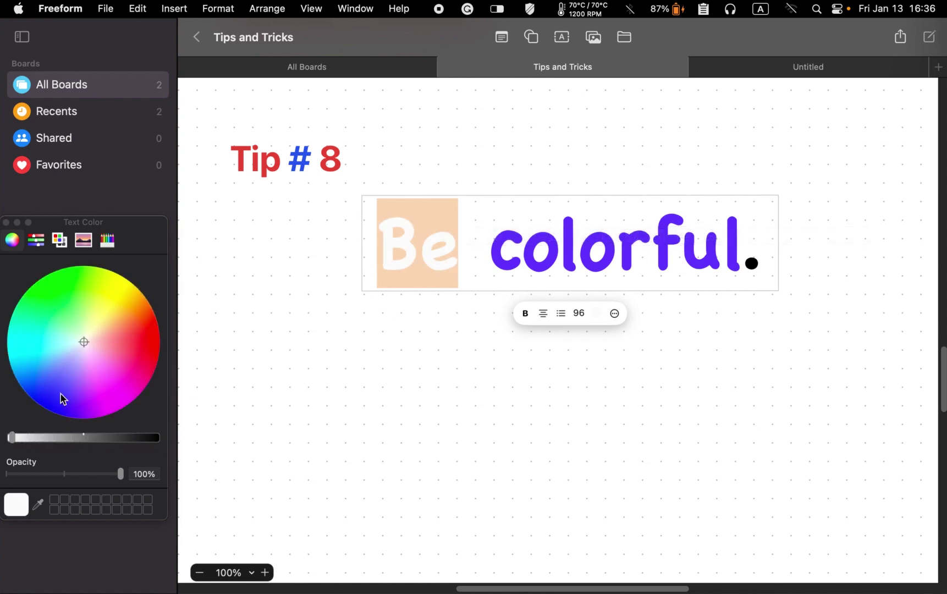
left_click_drag(86, 338, 146, 350)
left_click(327, 379)
Color only the letters "col" of "colorful" bright green and deselect the text box.
left_click(579, 259)
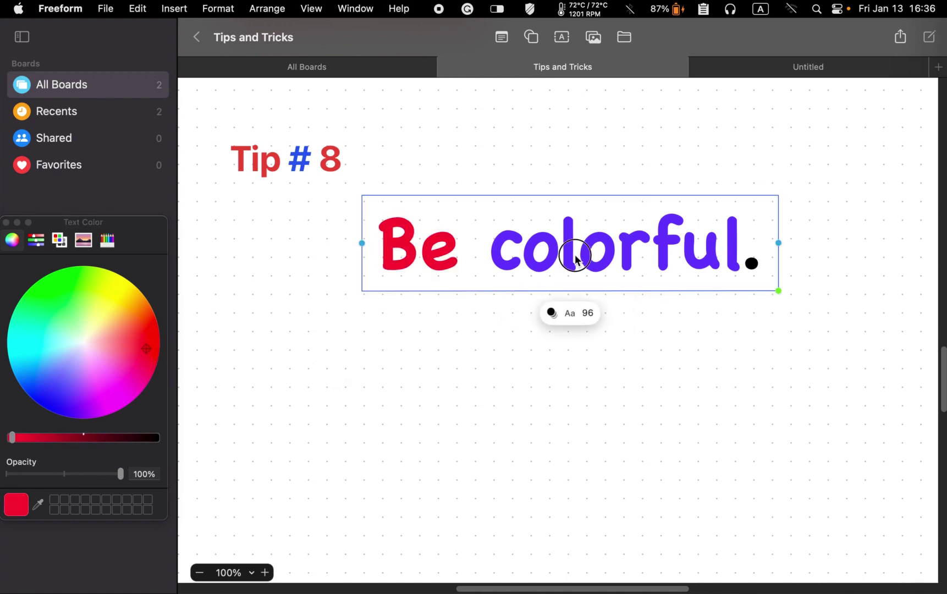
double_click(576, 256)
left_click_drag(576, 258, 503, 258)
left_click(70, 389)
left_click_drag(71, 389, 48, 292)
left_click(472, 392)
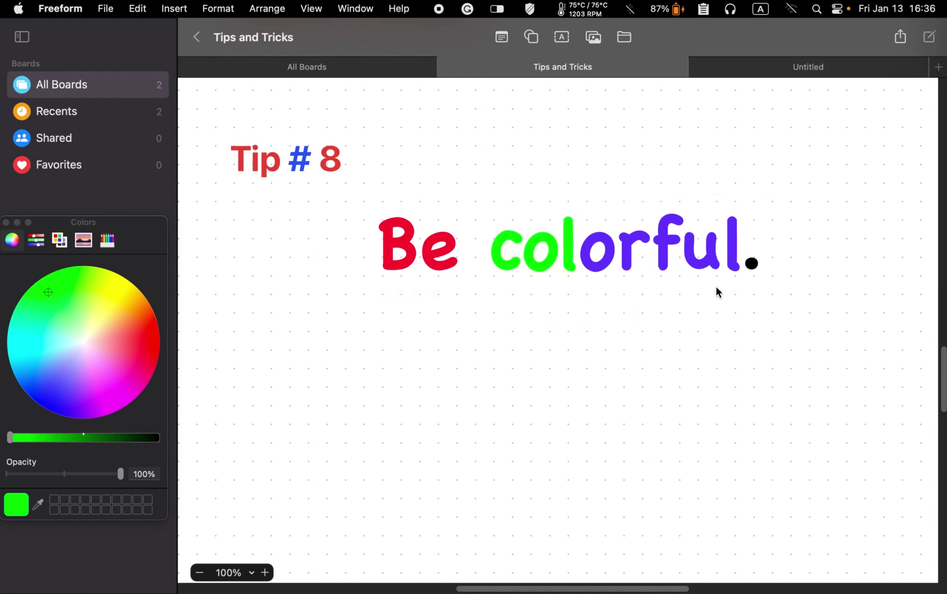
Color the ending "ful." including the period magenta and deselect the text box.
left_click(740, 256)
double_click(739, 256)
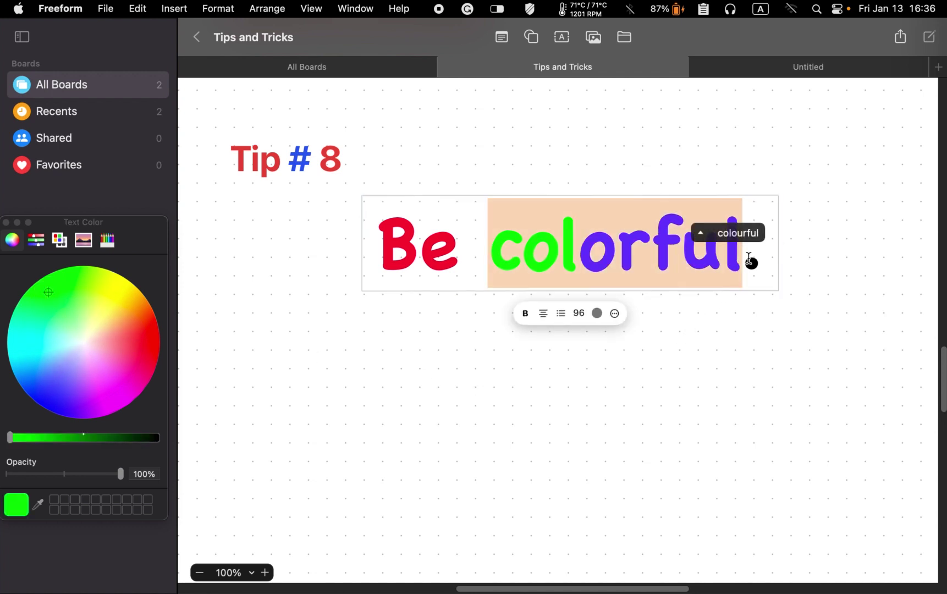
left_click_drag(755, 259, 657, 249)
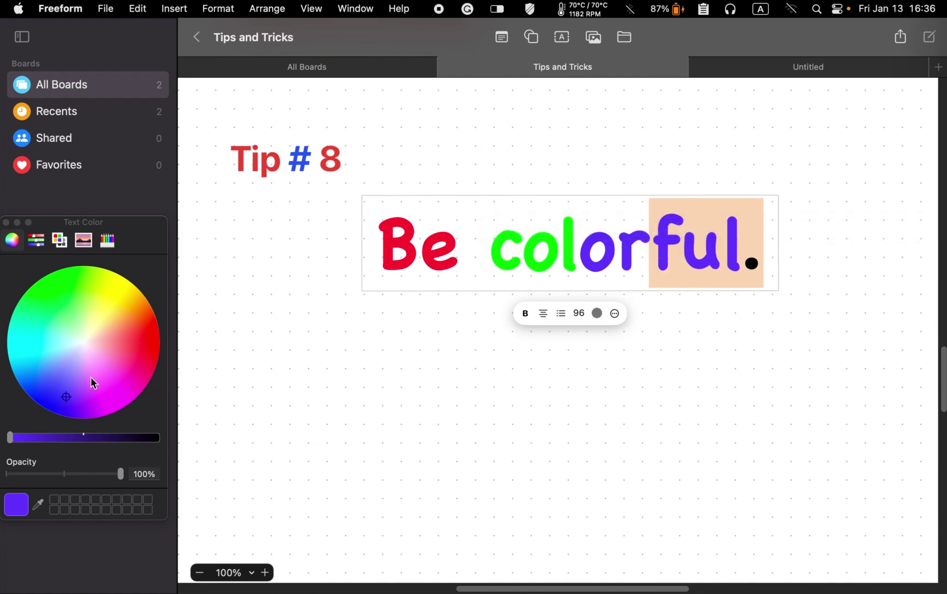
left_click_drag(59, 398, 164, 404)
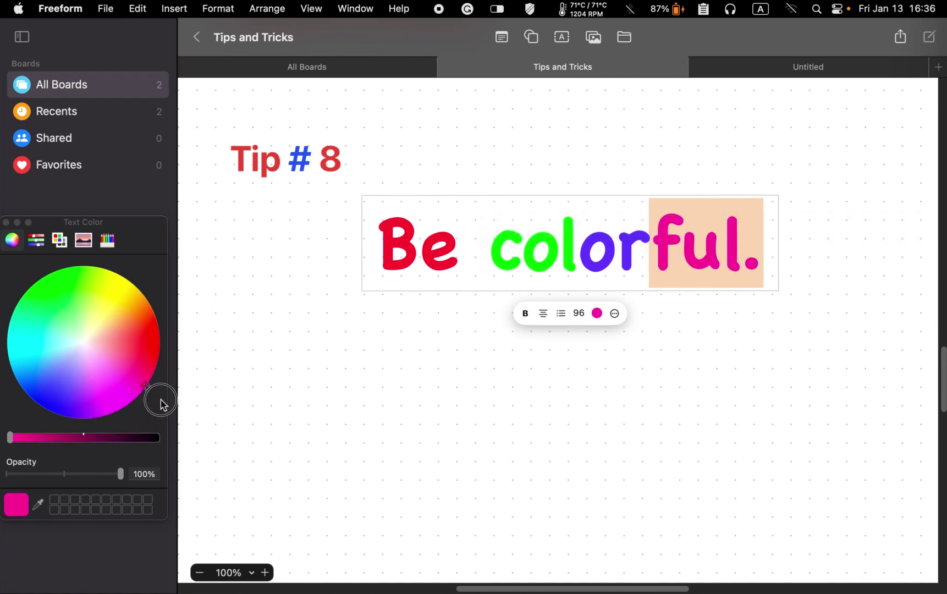
left_click(495, 429)
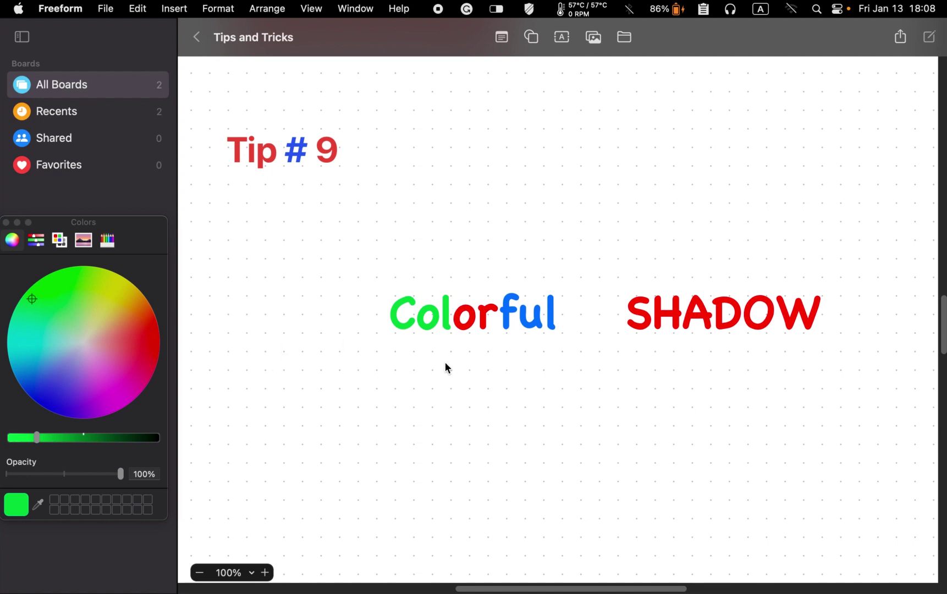
Narrow the "Colorful" text box under Tip # 9 until its letters stack vertically, one per line.
left_click(477, 315)
left_click_drag(580, 312, 406, 344)
left_click(492, 372)
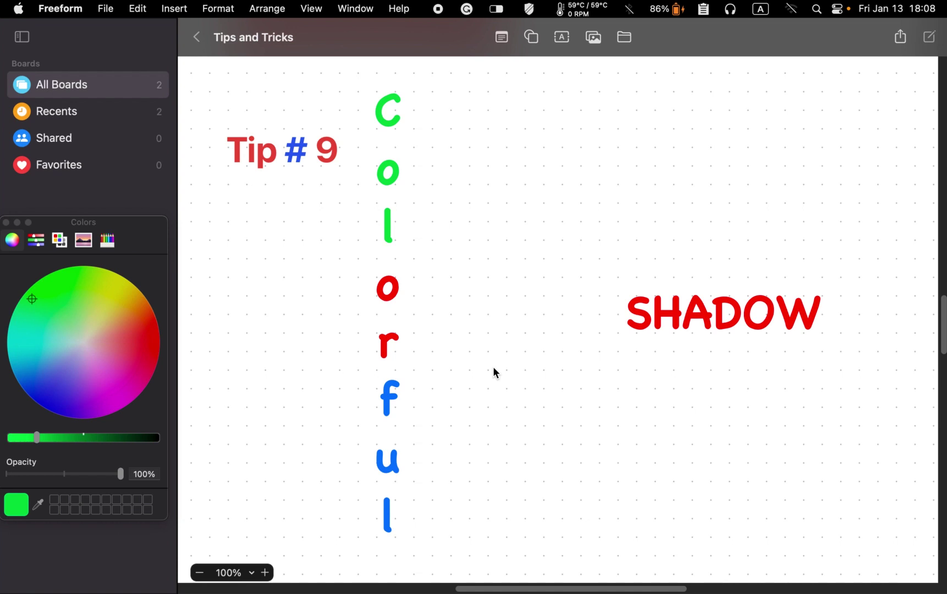
Duplicate the red SHADOW text directly below the original.
left_click(672, 322)
left_click(677, 327)
left_click(675, 323)
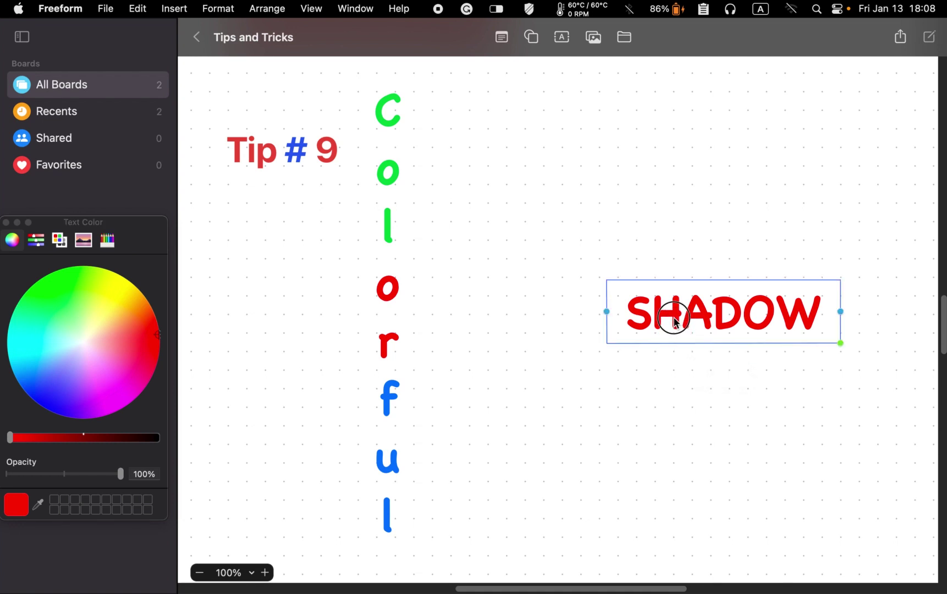
left_click_drag(676, 323, 672, 392, "alt")
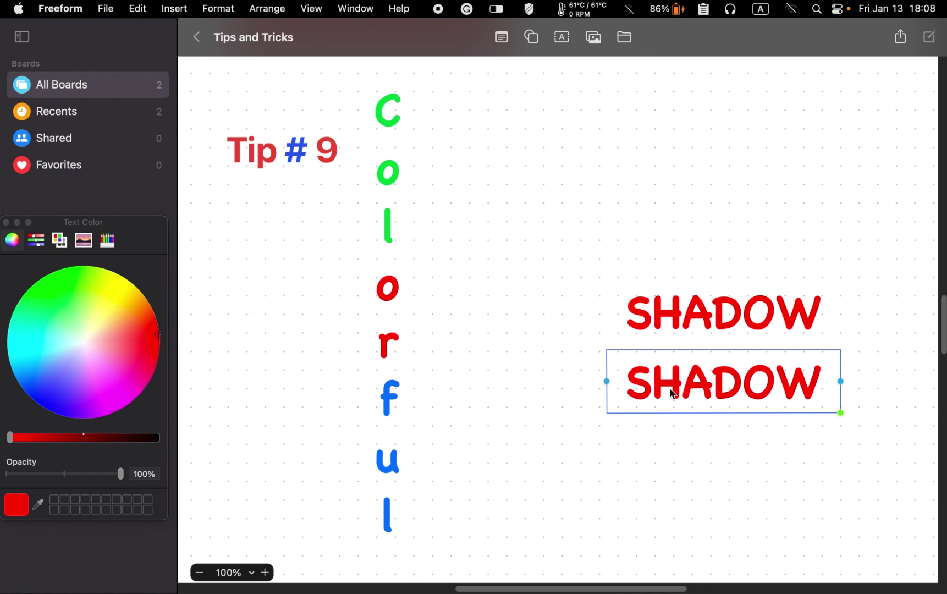
Set the text color of the lower SHADOW copy to light gray and deselect it.
left_click(747, 383)
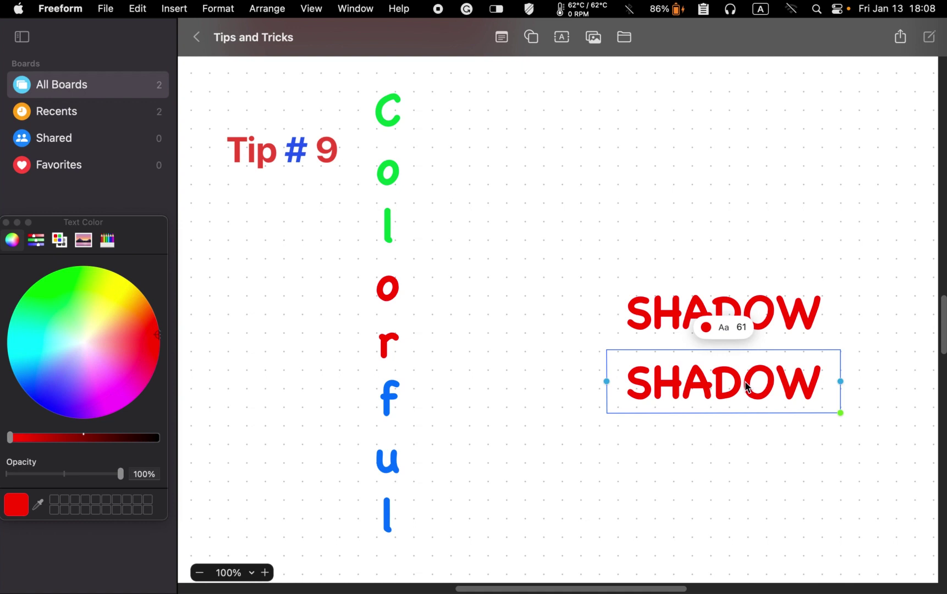
left_click(704, 328)
left_click(669, 248)
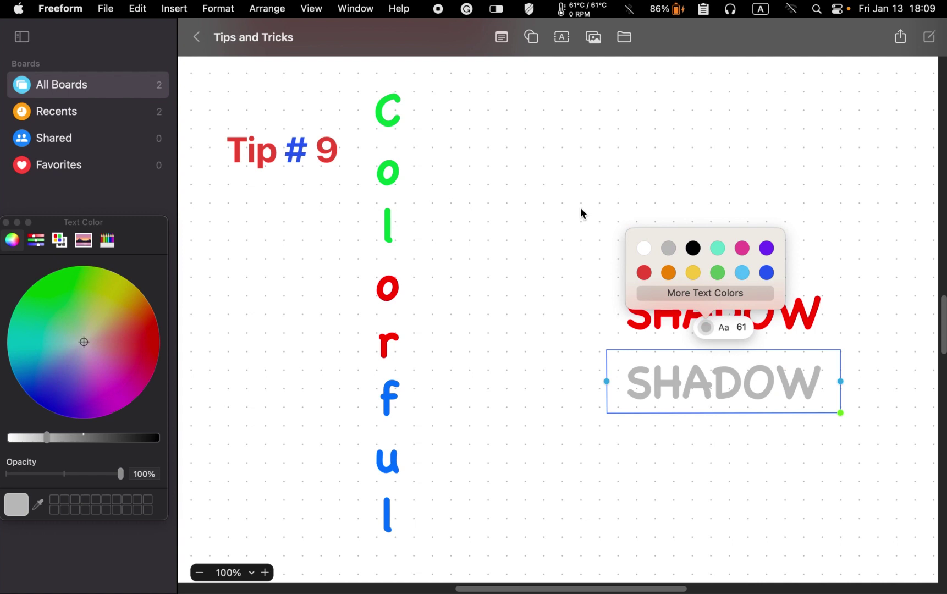
left_click(772, 450)
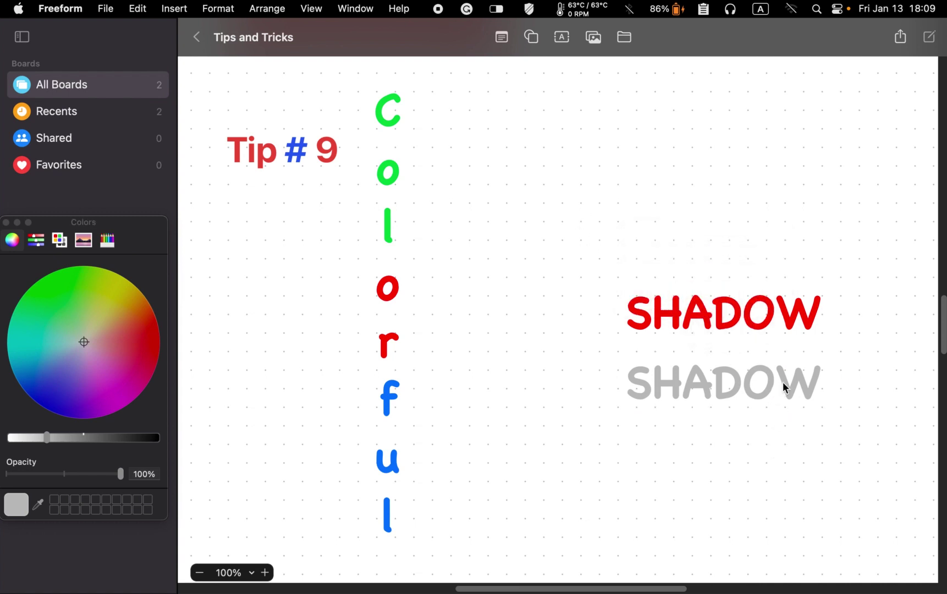
Send the gray SHADOW copy to the back and move it exactly behind the red SHADOW text.
left_click(785, 389)
right_click(785, 387)
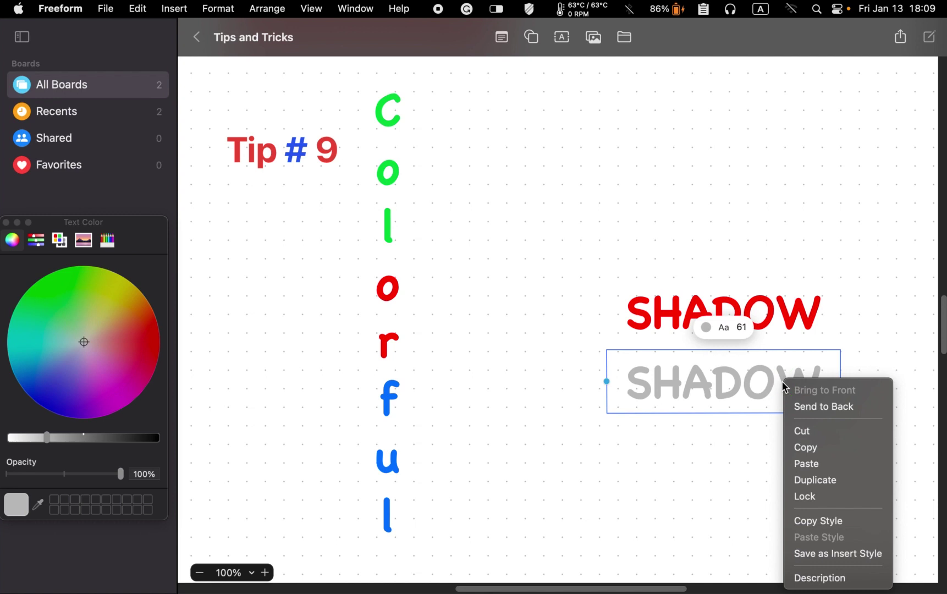
left_click(807, 407)
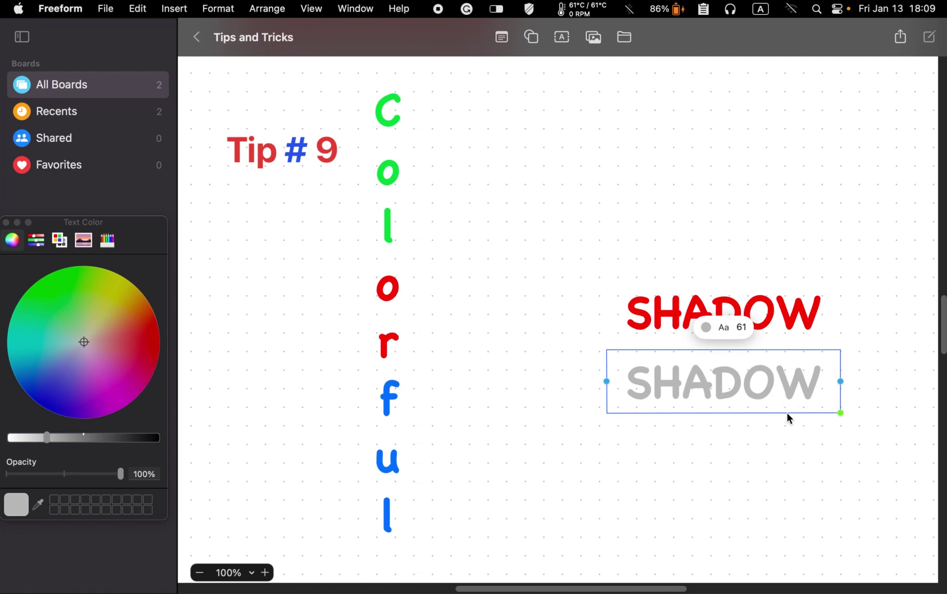
left_click_drag(755, 398, 752, 380)
right_click(754, 384)
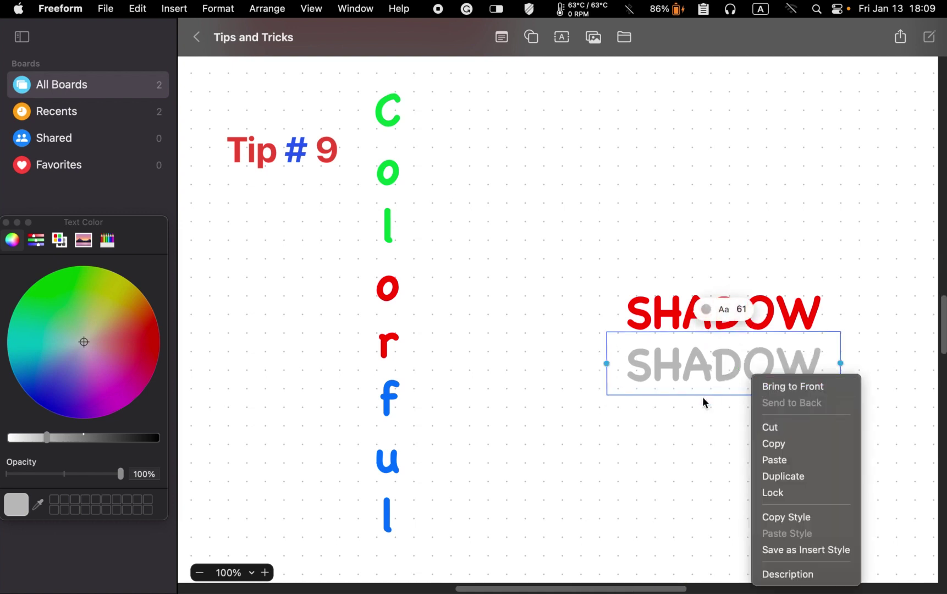
left_click(739, 383)
left_click_drag(749, 379, 744, 329)
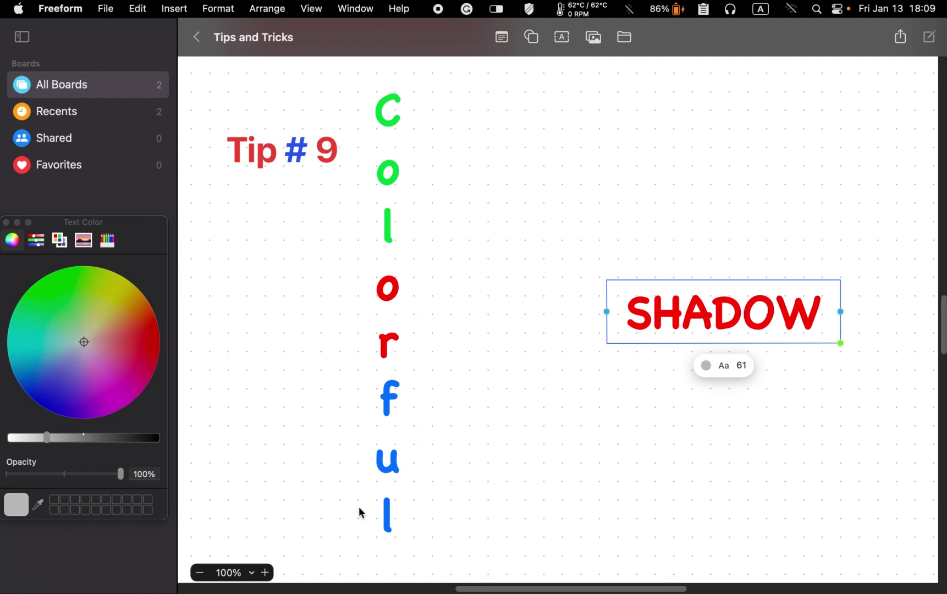
Nudge the gray copy slightly up and left of the red SHADOW text to form a drop shadow, and deselect it.
key("Up")
key("Up")
key("Up")
key("Up")
key("Up")
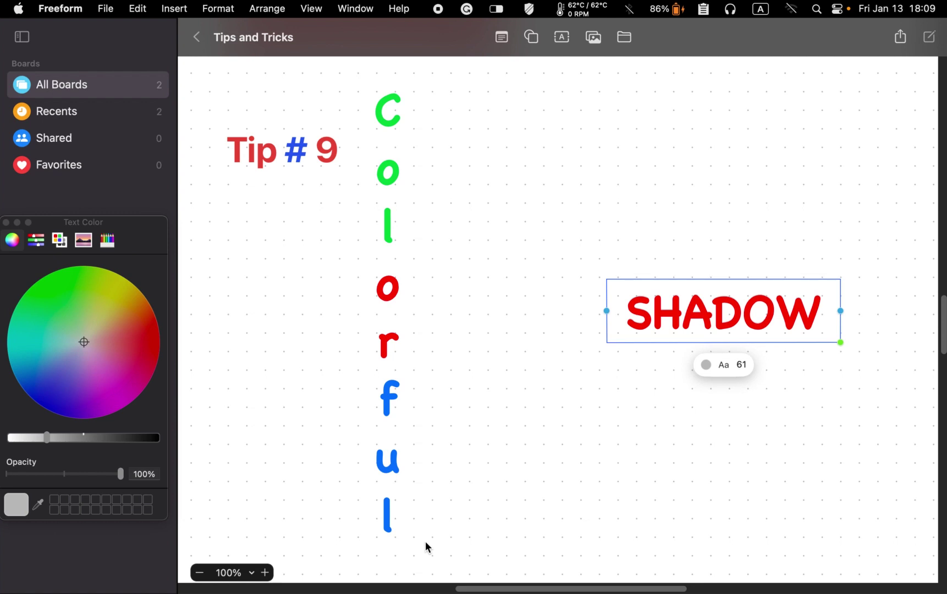
key("Down")
key("Down")
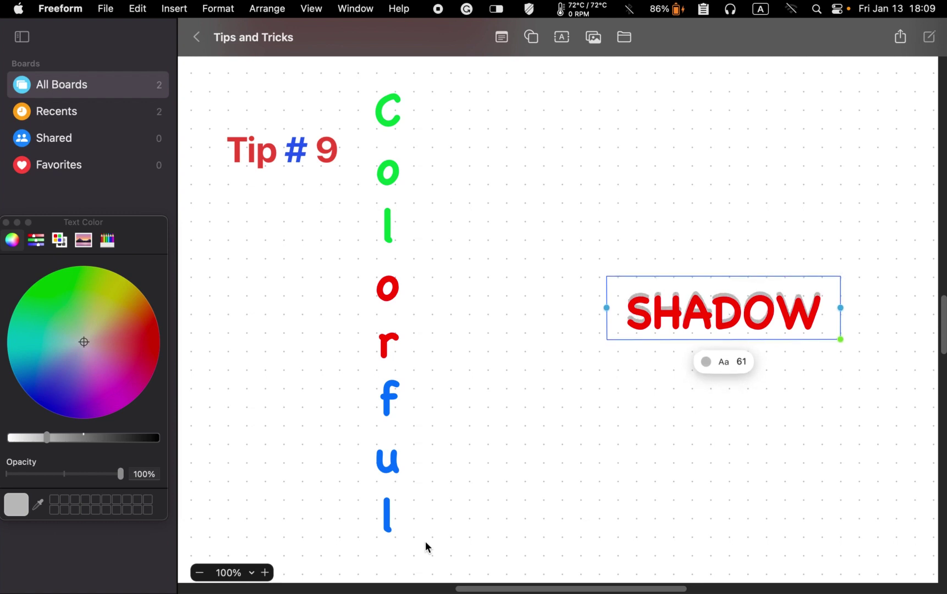
key("Right")
key("Right")
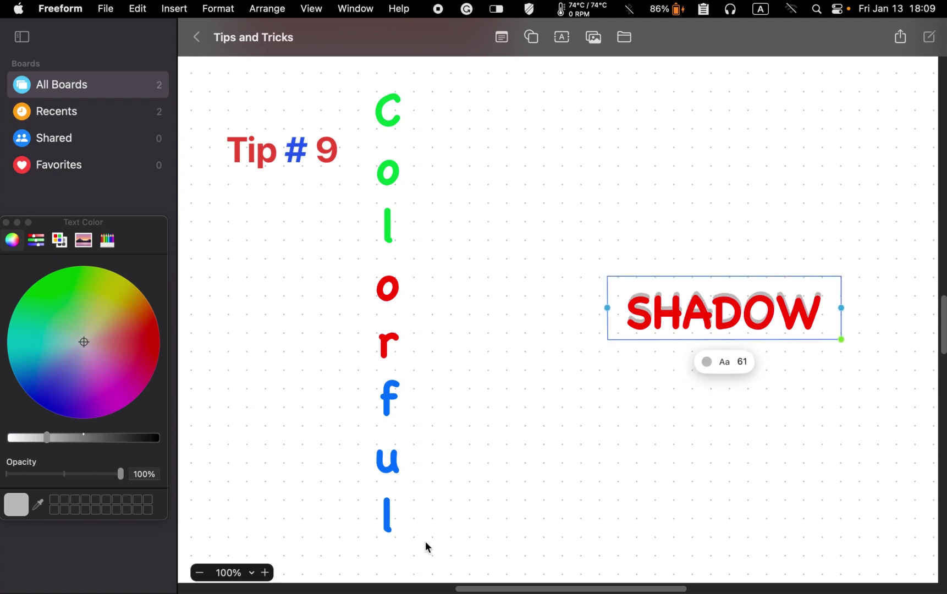
key("Left")
key("Left")
key("Left")
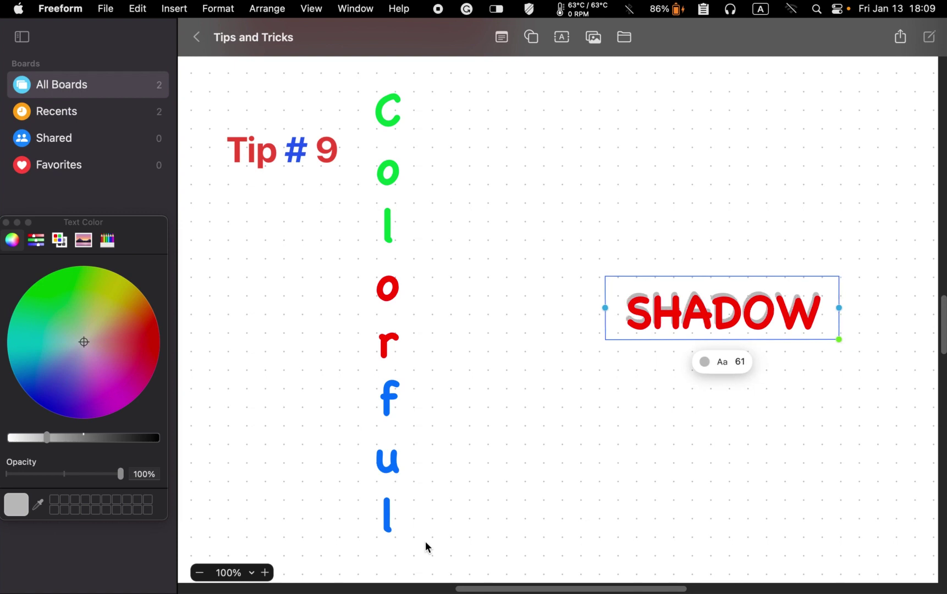
key("Left")
key("Down")
key("Up")
key("Up")
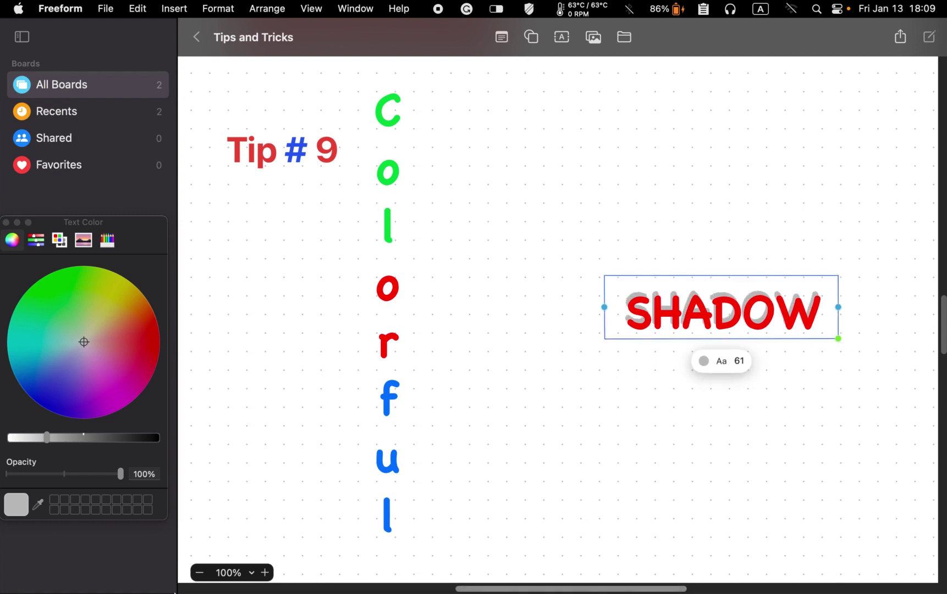
left_click(558, 522)
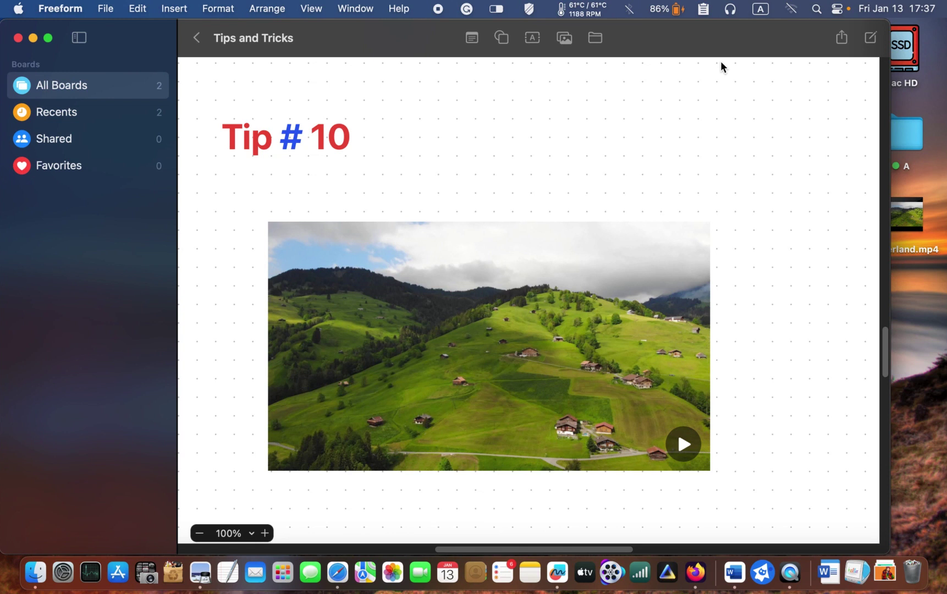
Apply Round Corners to the landscape video under Tip # 10 and deselect it.
left_click_drag(907, 216, 868, 209)
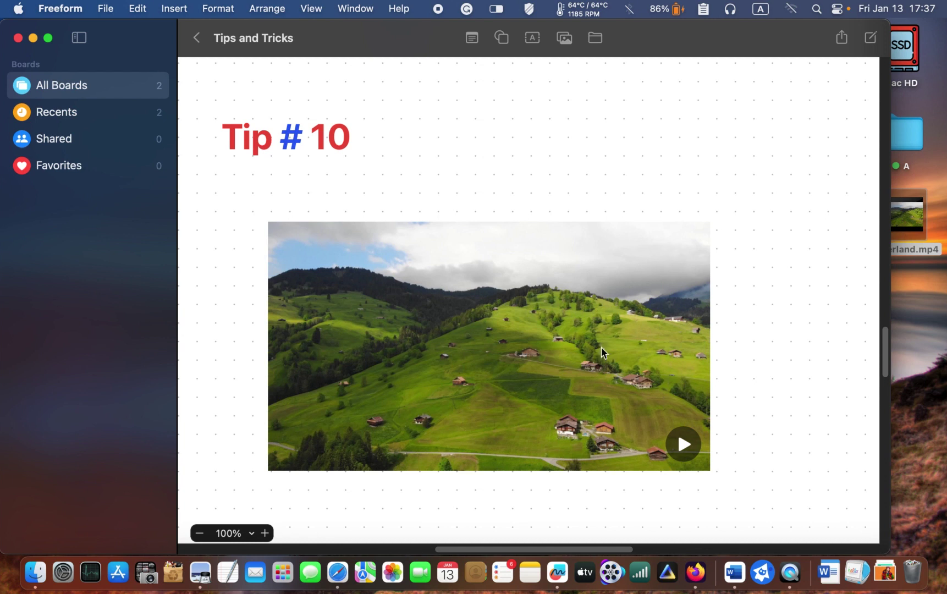
right_click(598, 364)
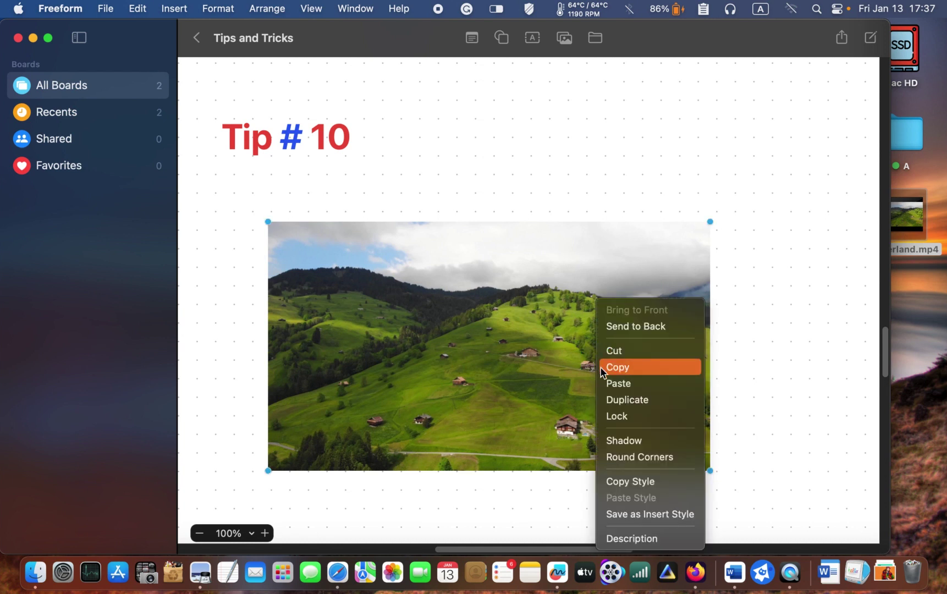
left_click(634, 461)
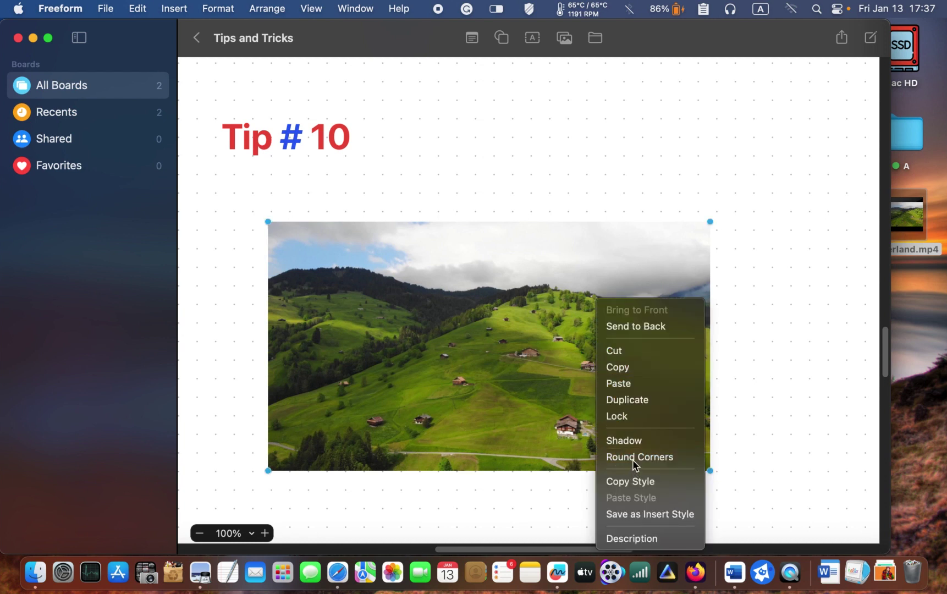
left_click(415, 192)
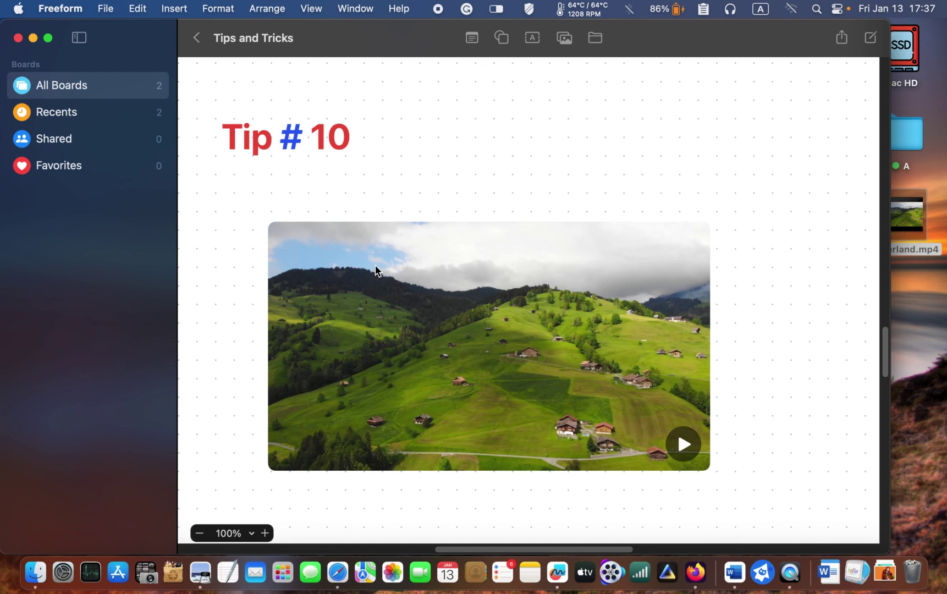
Enlarge the Tip # 10 video up and to the right, and toggle its Shadow on, off and on again.
left_click(493, 284)
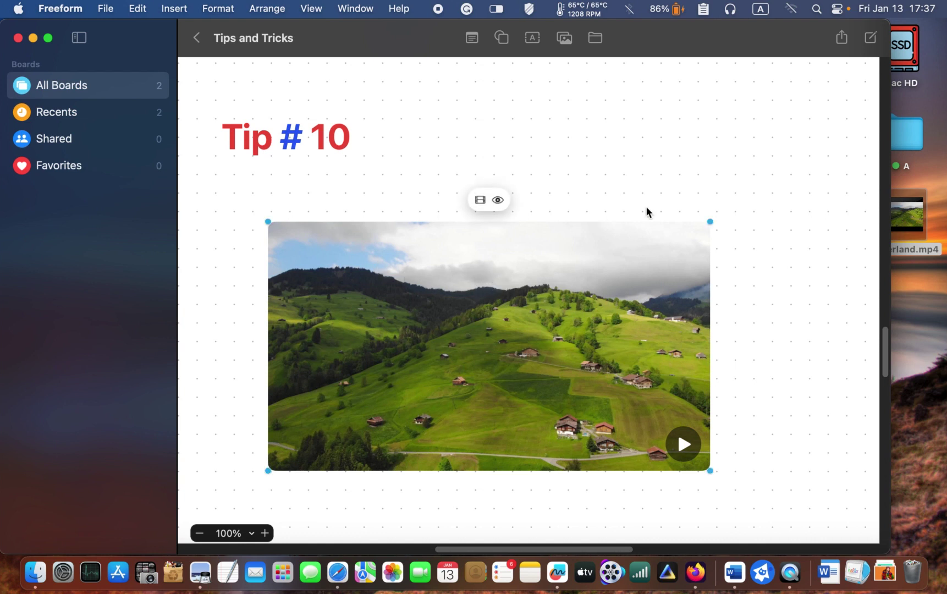
left_click_drag(710, 222, 766, 125)
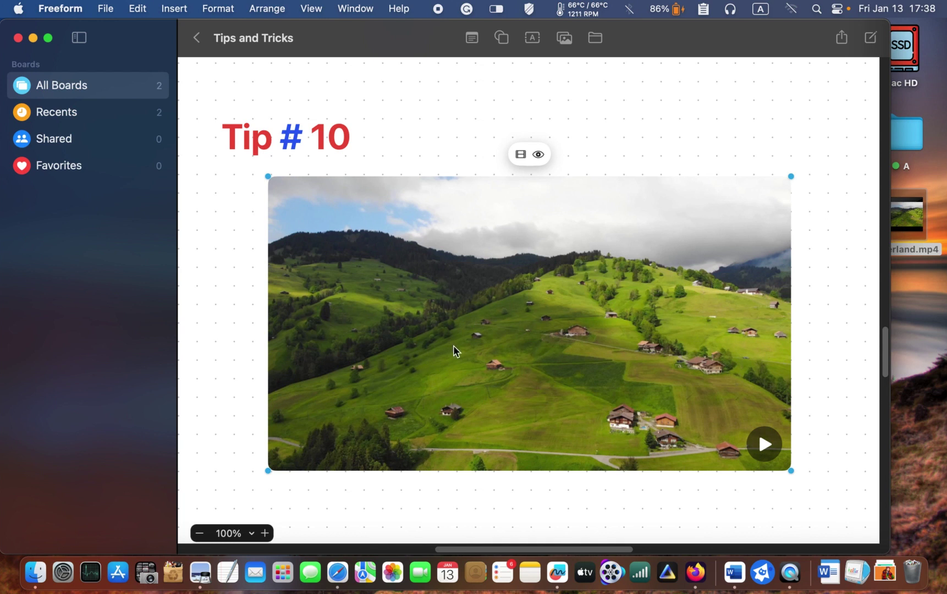
right_click(483, 348)
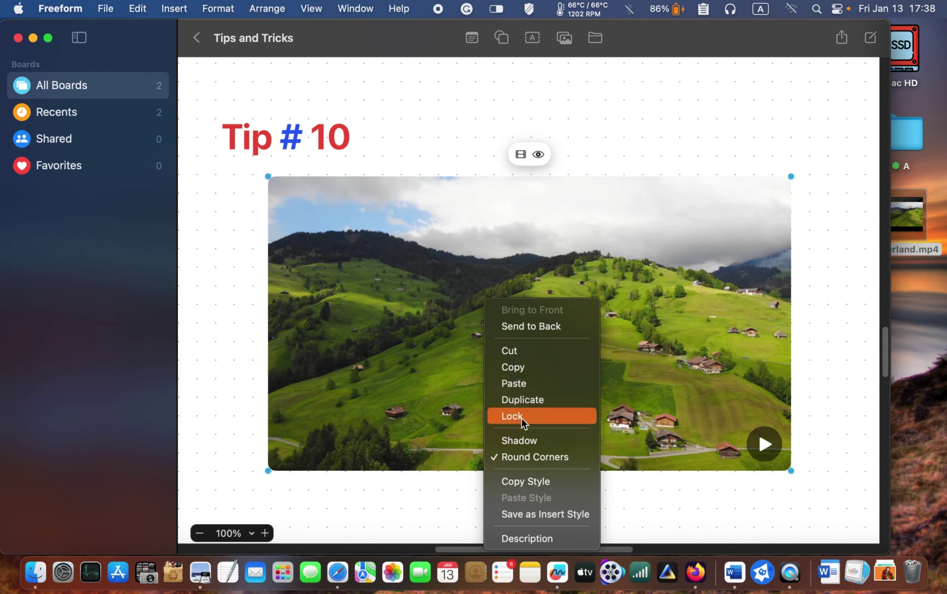
left_click(522, 441)
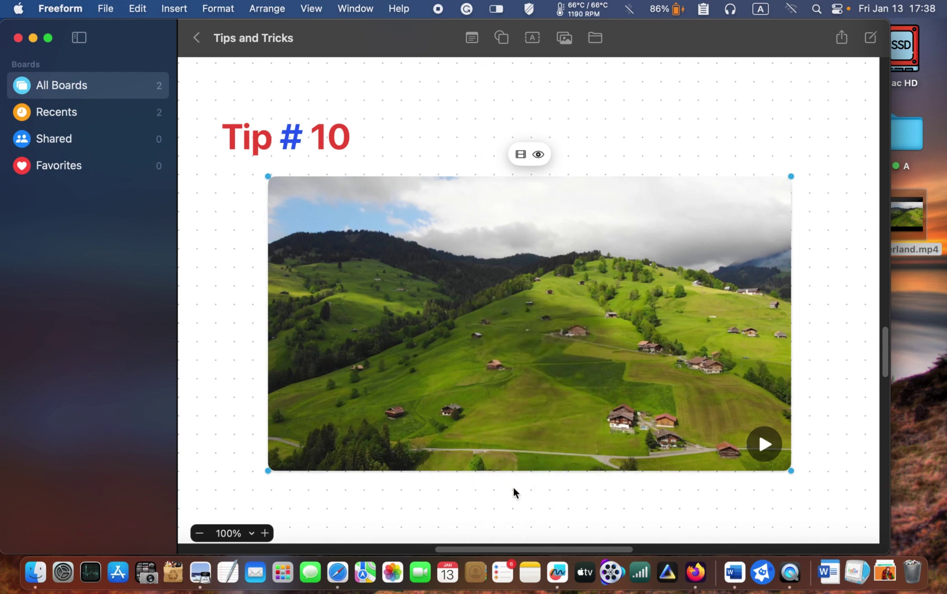
right_click(503, 388)
left_click(517, 451)
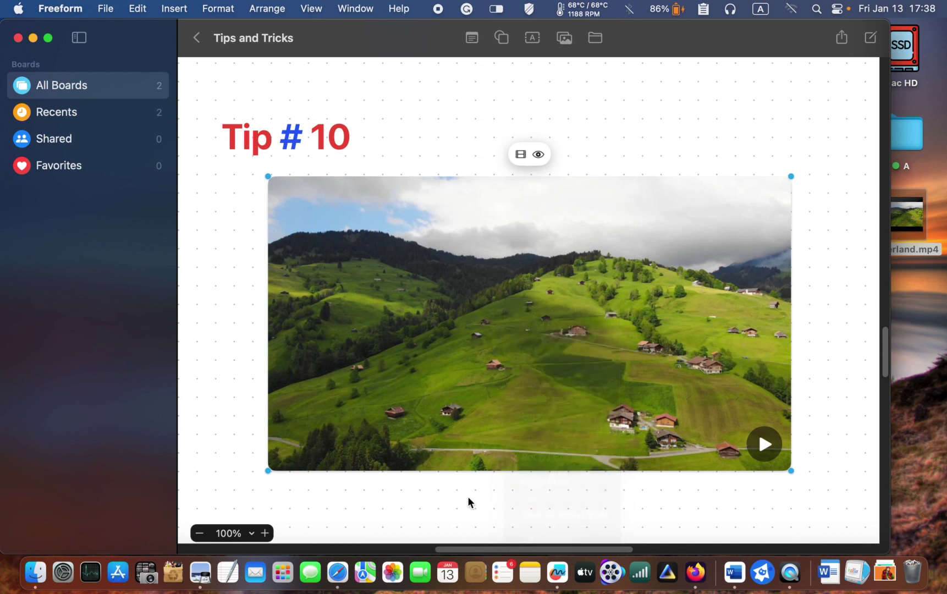
right_click(497, 393)
left_click(518, 441)
Play the landscape video directly on the board and deselect it.
left_click(764, 445)
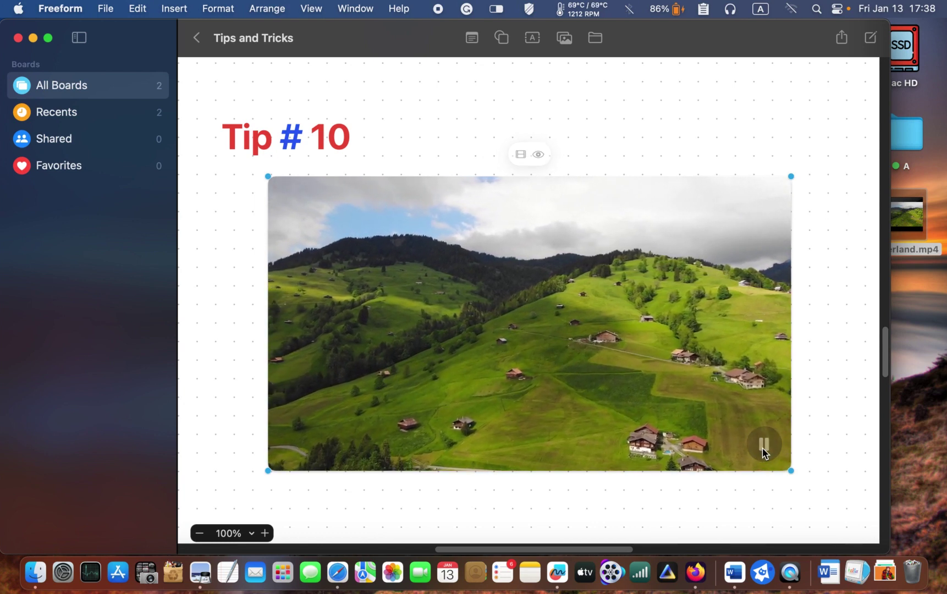
left_click(811, 450)
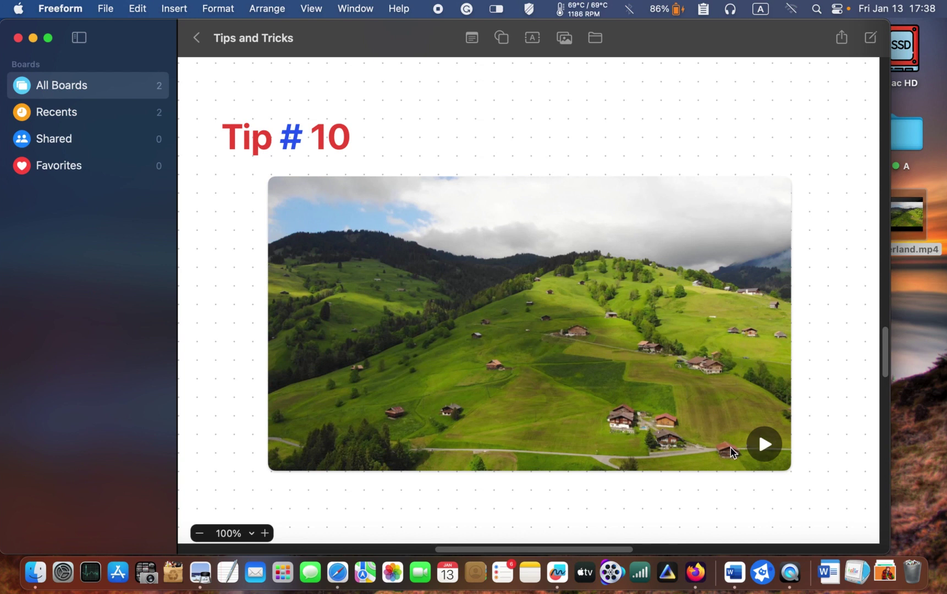
Preview the landscape video in full screen, play it there, and exit full screen back to the board.
left_click(524, 226)
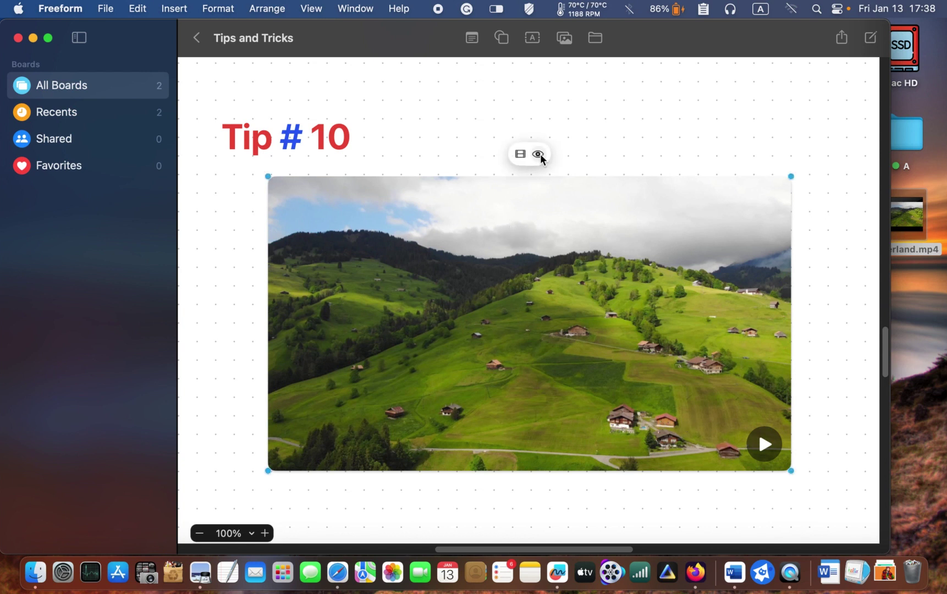
left_click(540, 154)
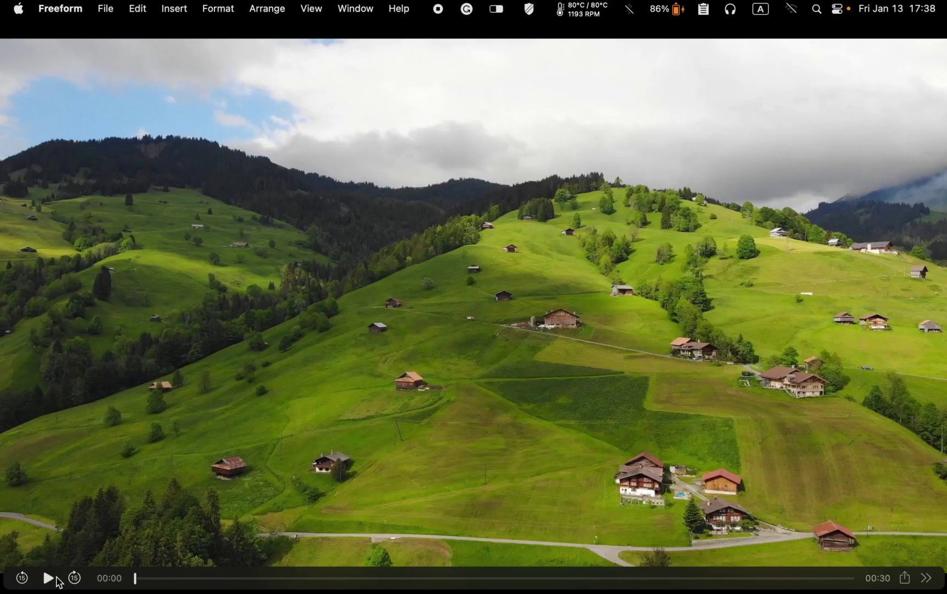
left_click(49, 578)
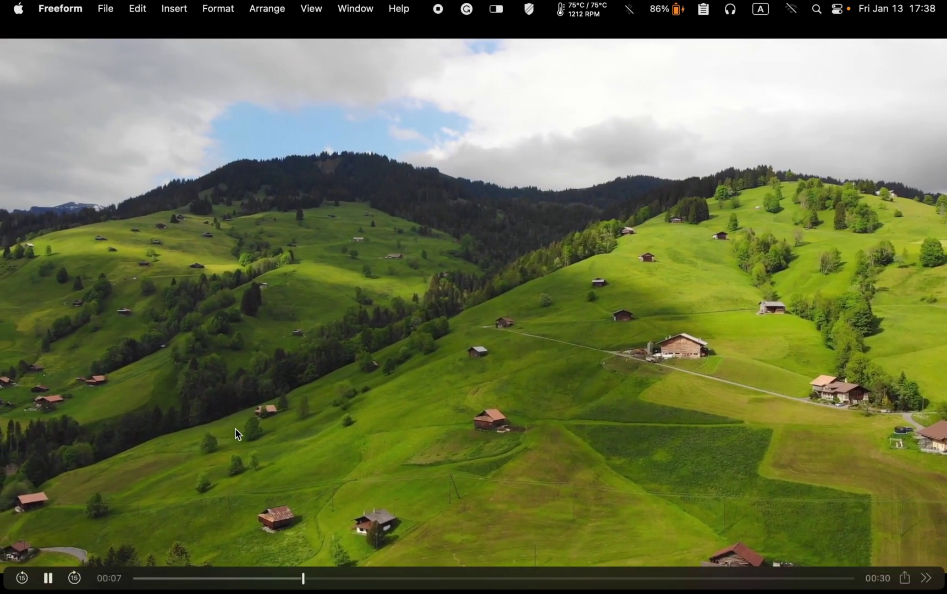
mouse_move(234, 428)
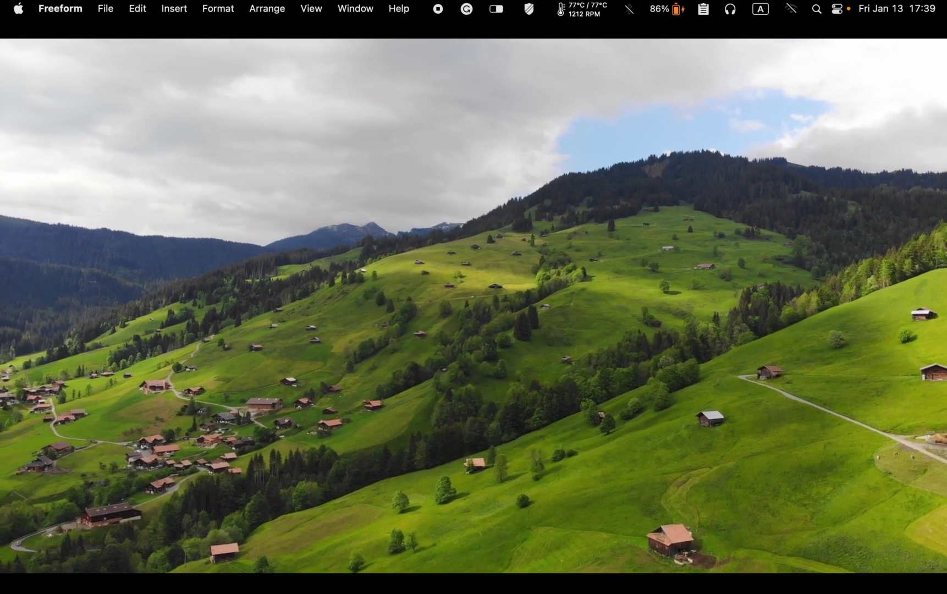
mouse_move(58, 80)
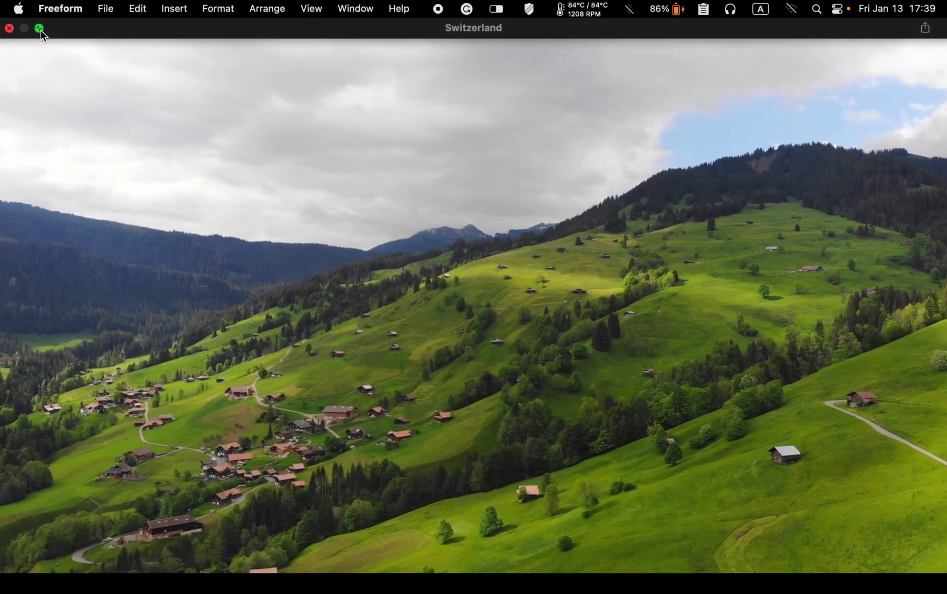
mouse_move(40, 29)
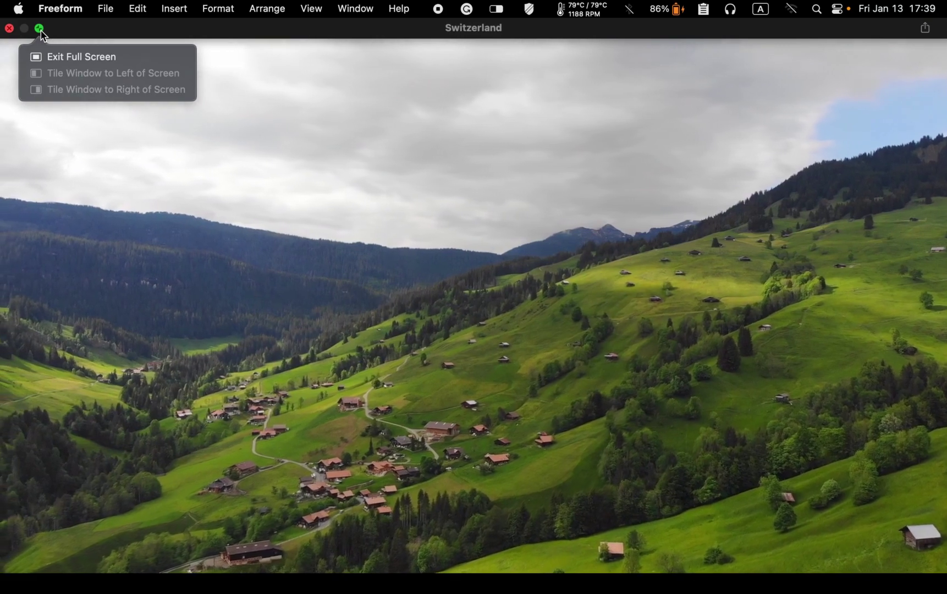
left_click(40, 29)
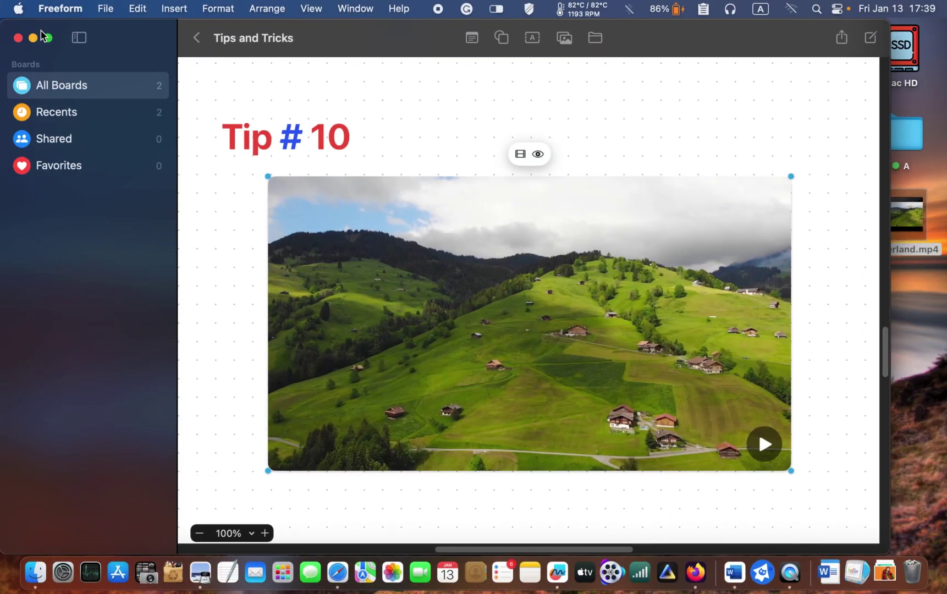